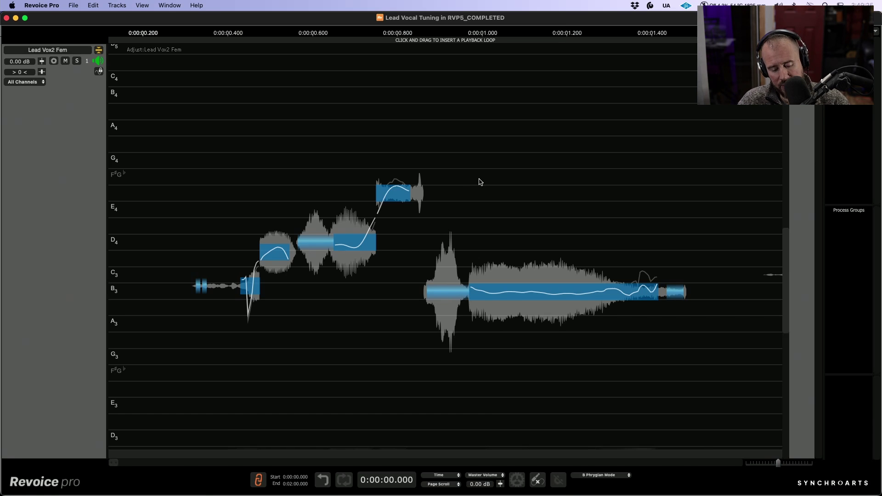
Switch to the note cutting tool and select the D4, then the F4 note.
{"action": "scroll", "coordinate": [425, 138], "scroll_direction": "up", "scroll_amount": 3}
{"action": "right_click", "coordinate": [459, 147]}
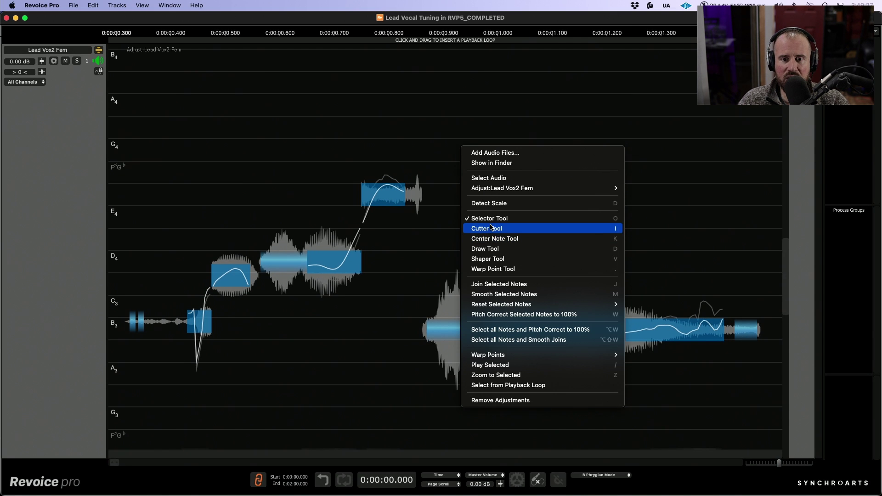
{"action": "left_click", "coordinate": [391, 123]}
{"action": "left_click", "coordinate": [326, 272]}
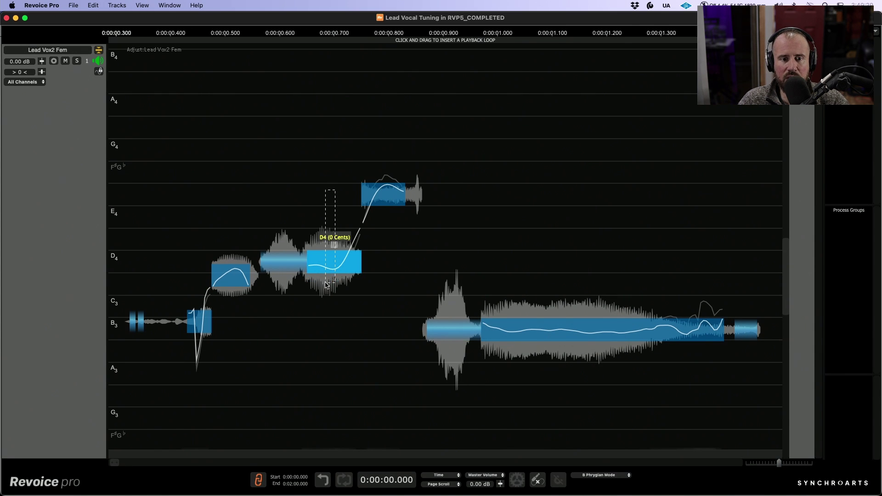
{"action": "left_click", "coordinate": [386, 197]}
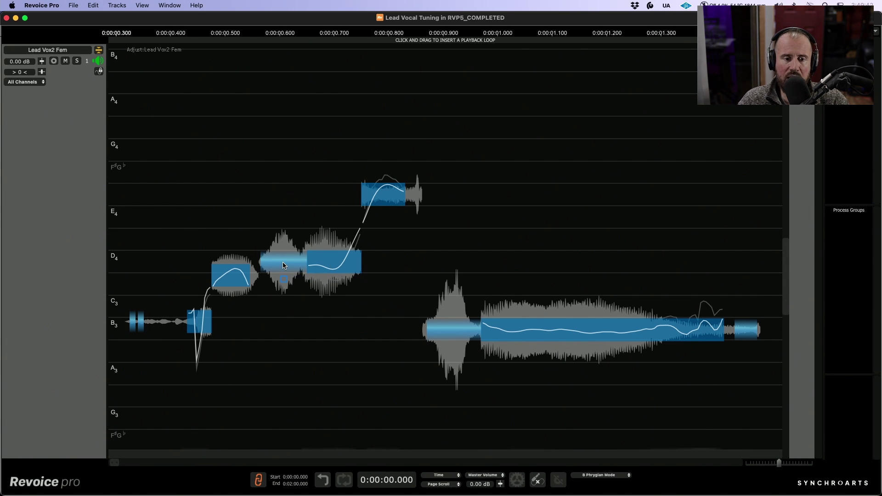
{"action": "mouse_move", "coordinate": [284, 279]}
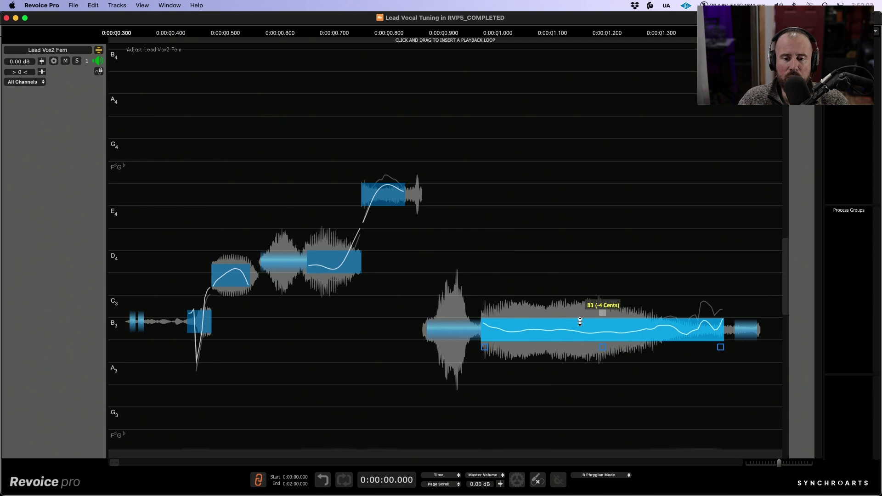
Raise the long B3 note to C#4, then undo it back to B3.
{"action": "left_click_drag", "start_coordinate": [580, 322], "coordinate": [577, 283]}
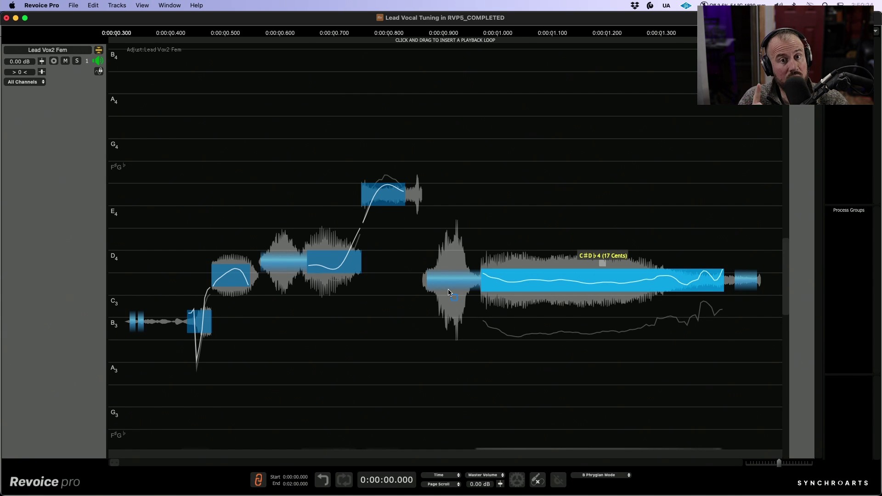
{"action": "left_click", "coordinate": [499, 193]}
{"action": "key", "text": "super+z"}
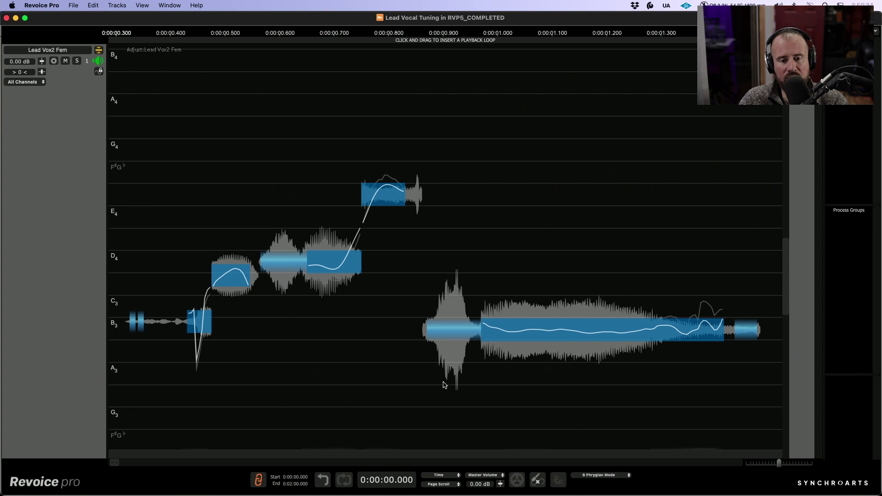
Lower the unvoiced sound before the long B3 note and the D4 syllable (about 1.35 dB).
{"action": "left_click", "coordinate": [455, 349]}
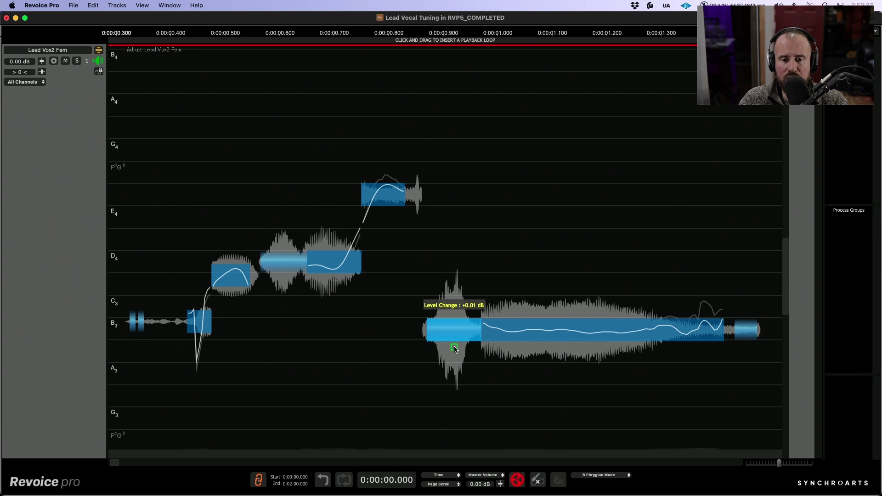
{"action": "left_click_drag", "start_coordinate": [455, 350], "coordinate": [458, 368]}
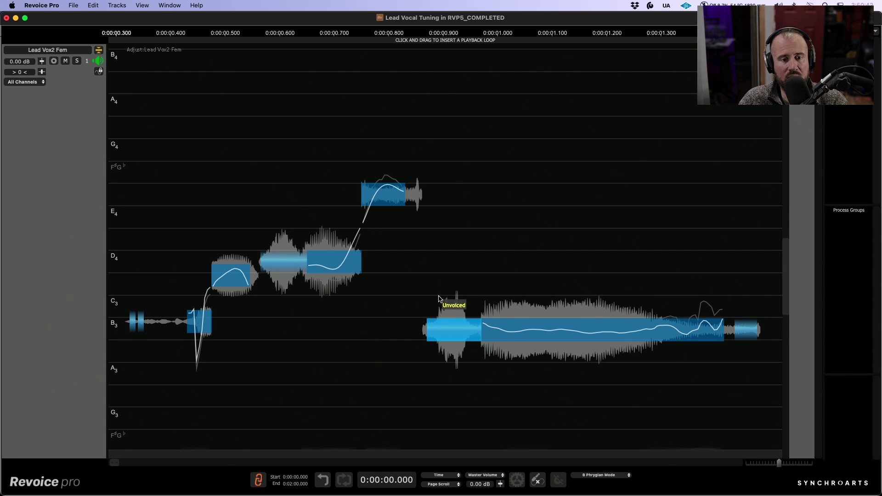
{"action": "left_click_drag", "start_coordinate": [284, 281], "coordinate": [287, 294]}
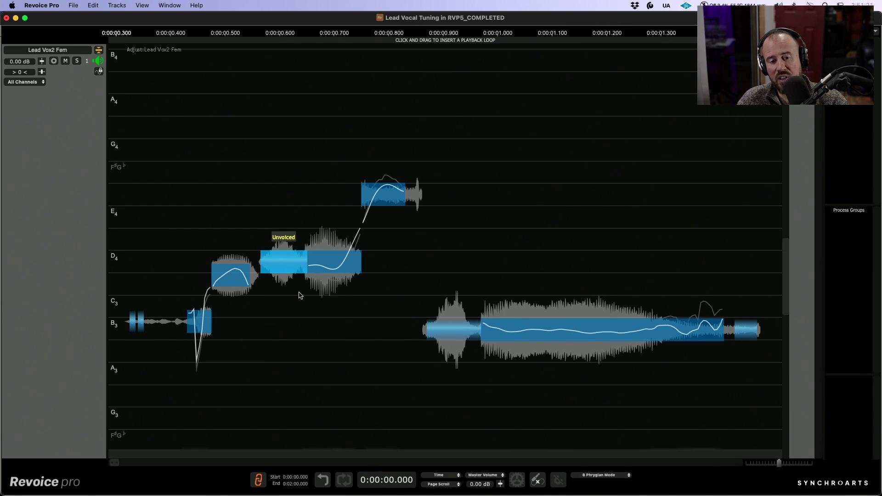
Play the first phrase, then lower the unvoiced D4 sound by about 2 dB.
{"action": "left_click", "coordinate": [202, 223]}
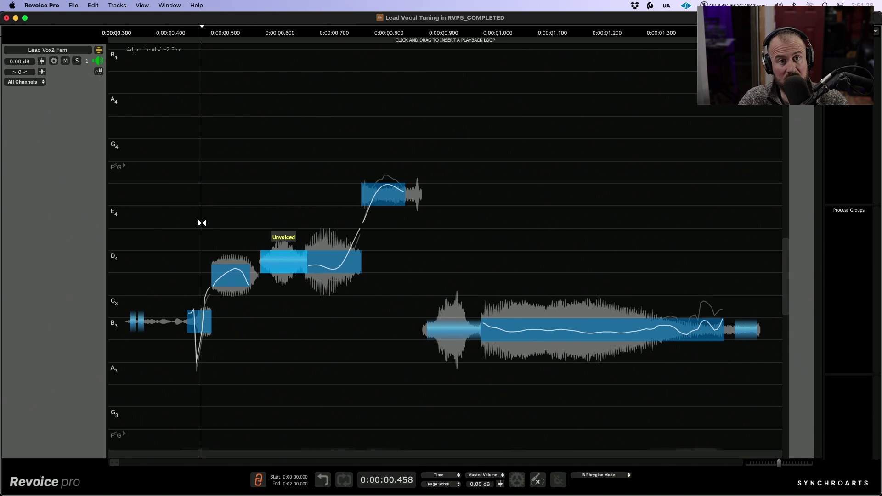
{"action": "key", "text": "space"}
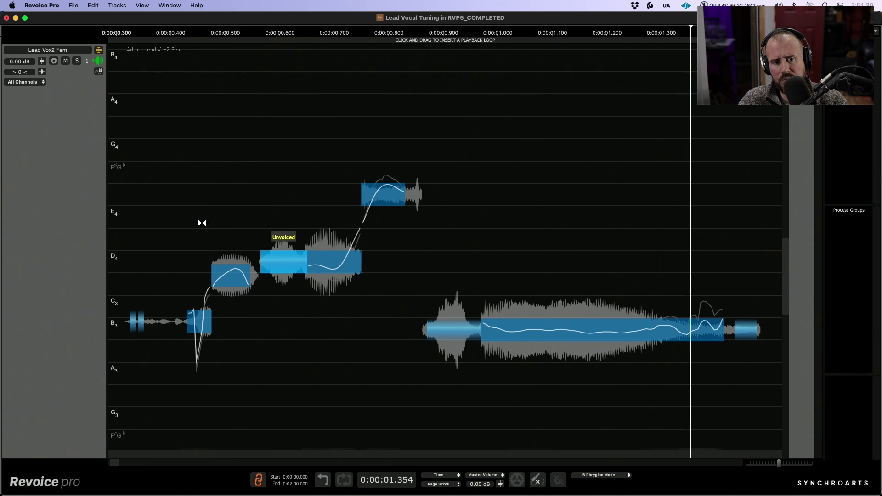
{"action": "key", "text": "space"}
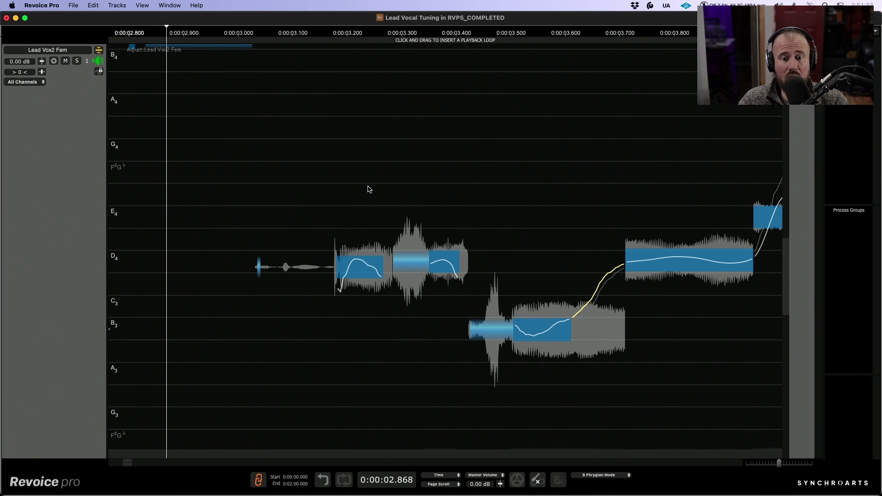
{"action": "left_click_drag", "start_coordinate": [411, 279], "coordinate": [413, 293]}
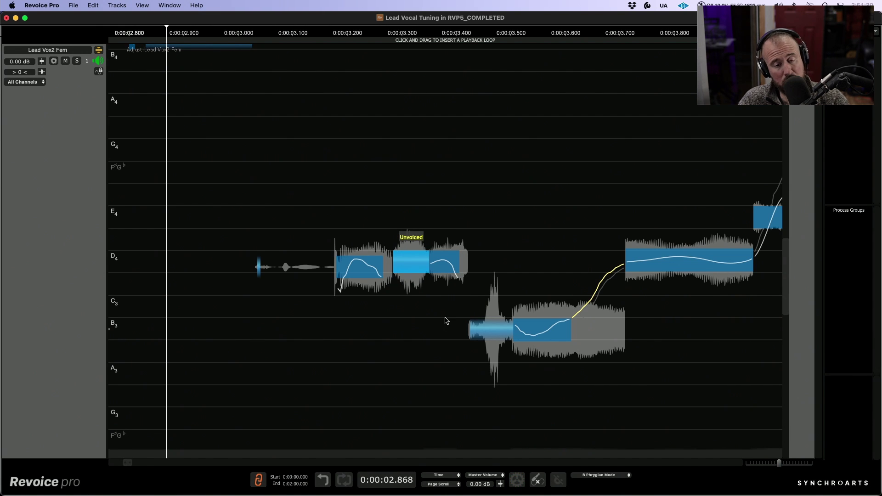
Audition the second phrase and turn the unvoiced sound before B3 down 2.48 dB.
{"action": "scroll", "coordinate": [446, 315], "scroll_direction": "down", "scroll_amount": 3}
{"action": "left_click", "coordinate": [329, 247]}
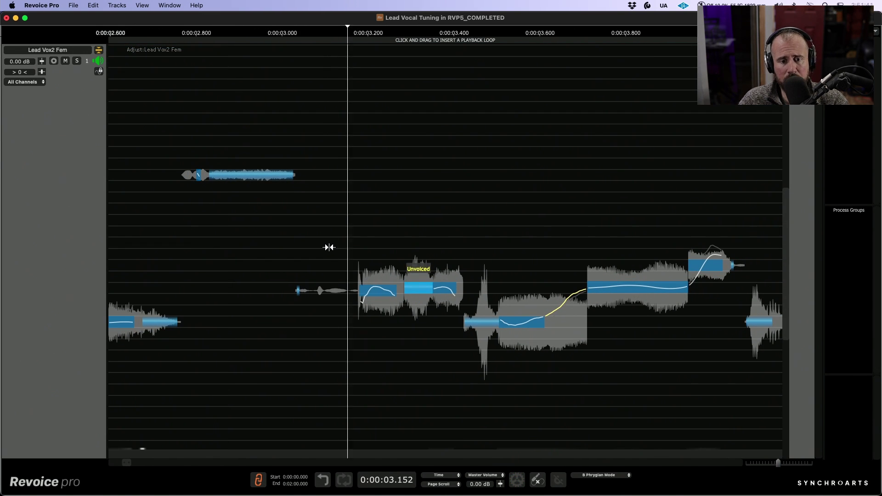
{"action": "key", "text": "space"}
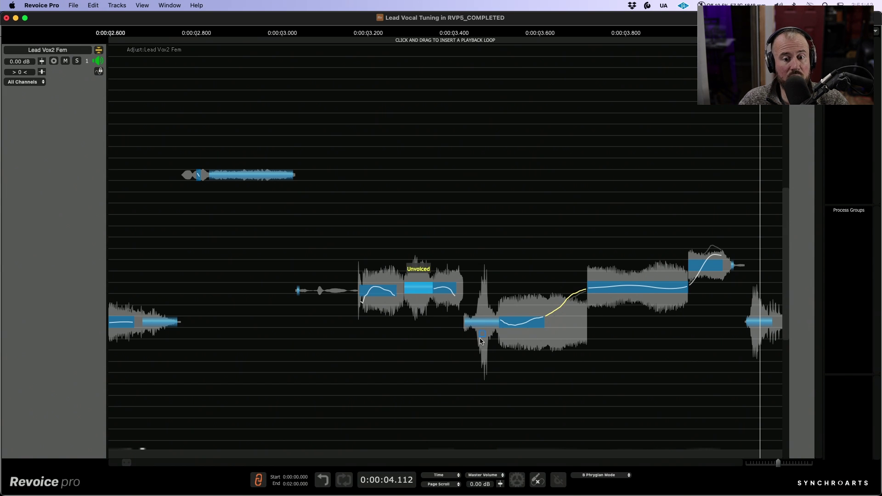
{"action": "mouse_move", "coordinate": [483, 336]}
{"action": "left_click_drag", "start_coordinate": [483, 337], "coordinate": [481, 348]}
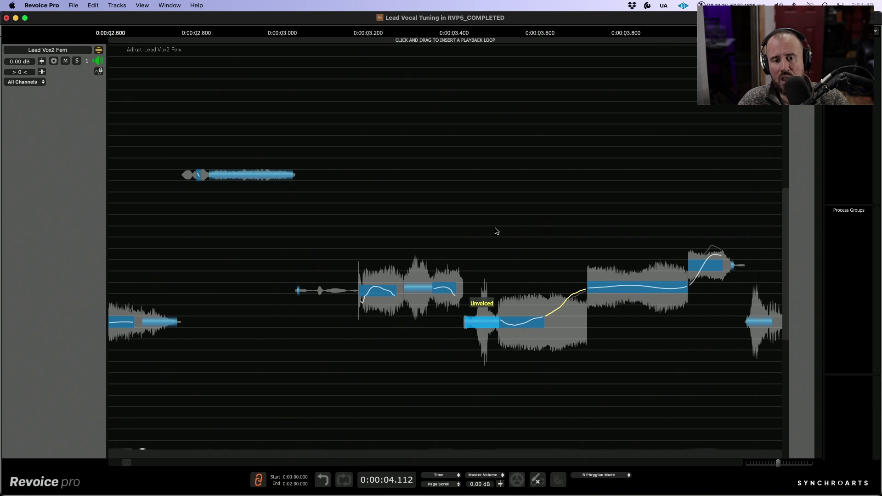
{"action": "scroll", "coordinate": [459, 241], "scroll_direction": "right", "scroll_amount": 3}
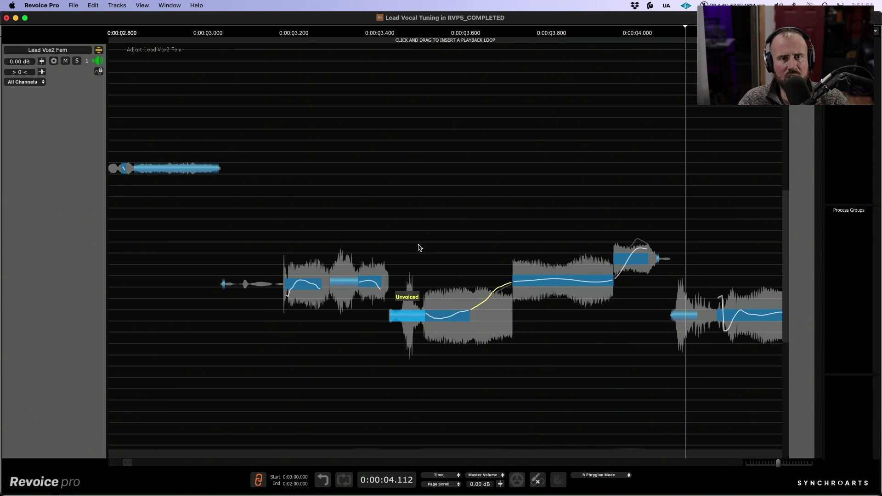
{"action": "scroll", "coordinate": [418, 251], "scroll_direction": "up", "scroll_amount": 3}
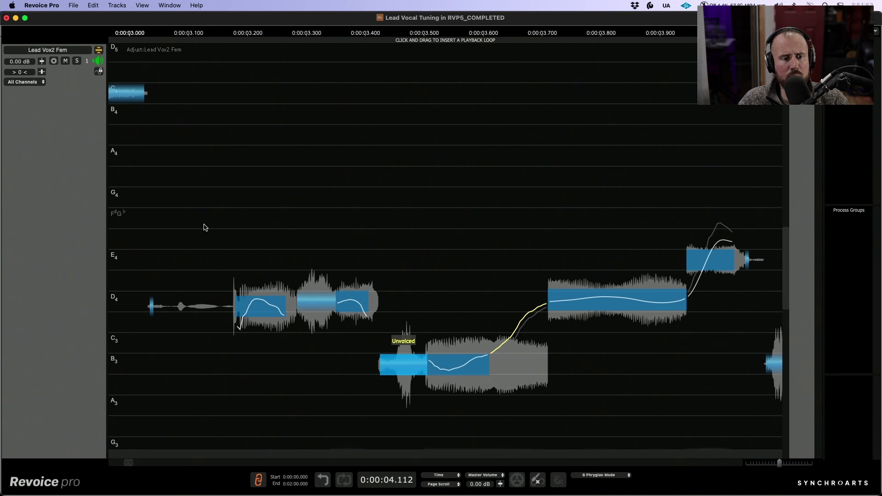
Solo the Lead Vox2 Fem track, audition from about 3.09 s, and undo the last level reduction.
{"action": "left_click", "coordinate": [204, 226]}
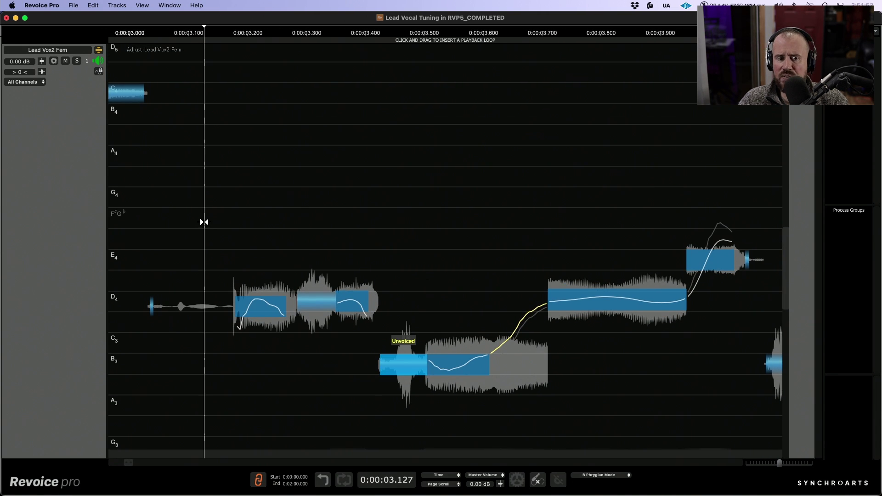
{"action": "left_click", "coordinate": [77, 61]}
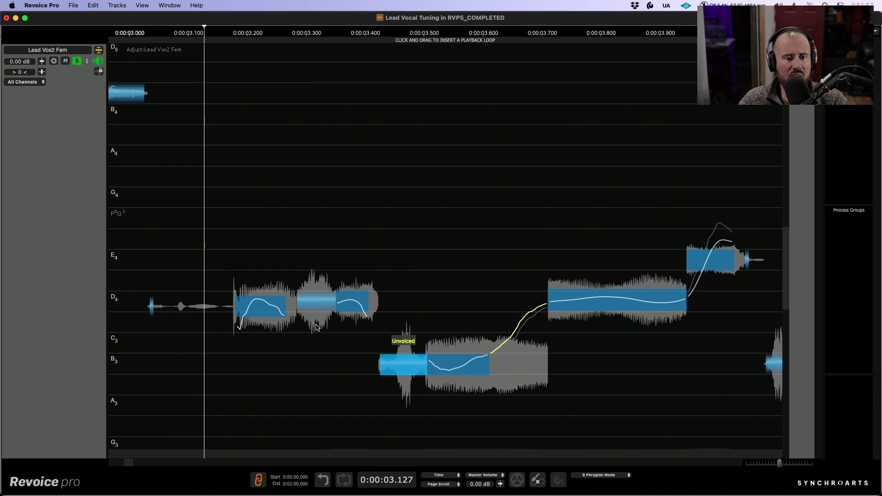
{"action": "left_click", "coordinate": [317, 307]}
{"action": "mouse_move", "coordinate": [318, 323]}
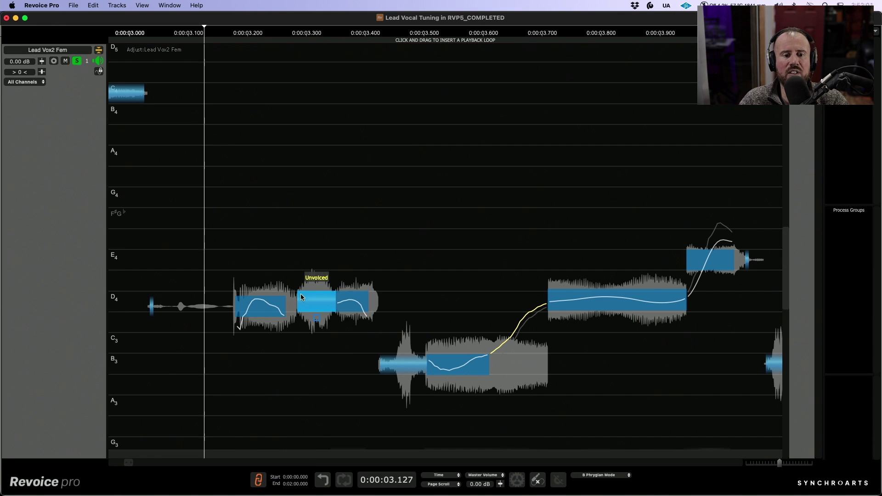
{"action": "left_click", "coordinate": [179, 256]}
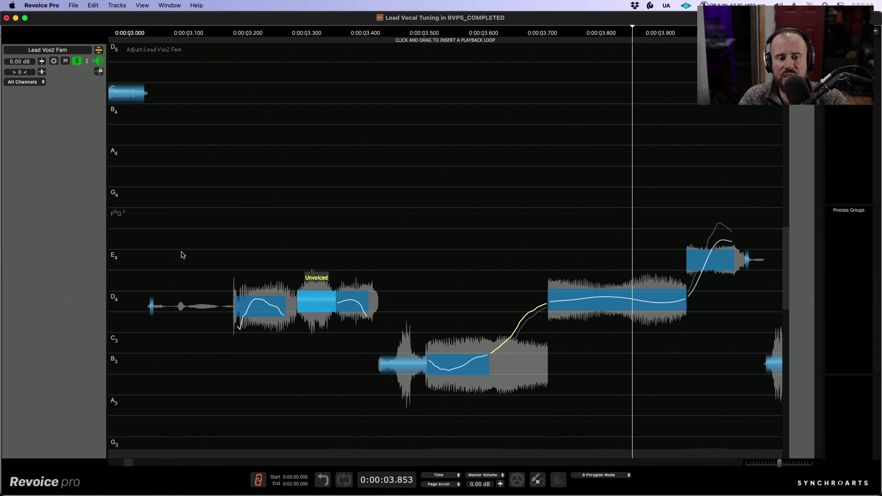
{"action": "key", "text": "super+z"}
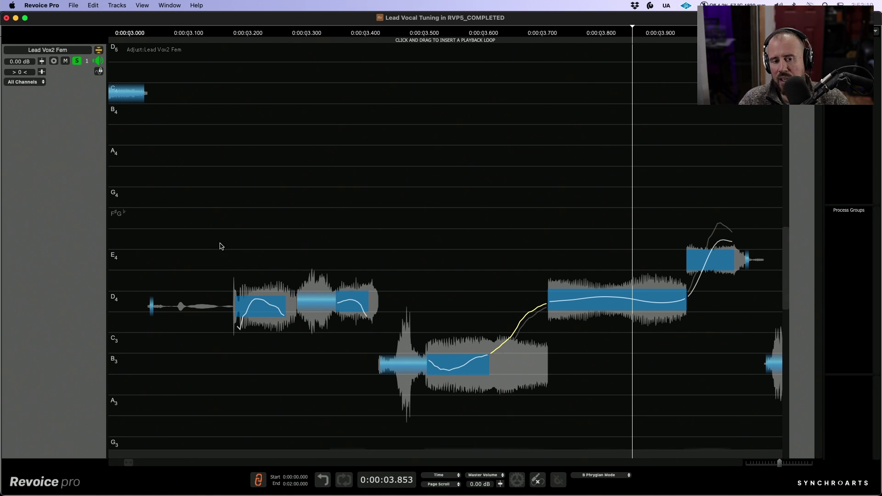
Play from about 3.15 s and lower the unvoiced segment near 5.4 s.
{"action": "scroll", "coordinate": [340, 148], "scroll_direction": "down", "scroll_amount": 3}
{"action": "scroll", "coordinate": [340, 149], "scroll_direction": "down", "scroll_amount": 2}
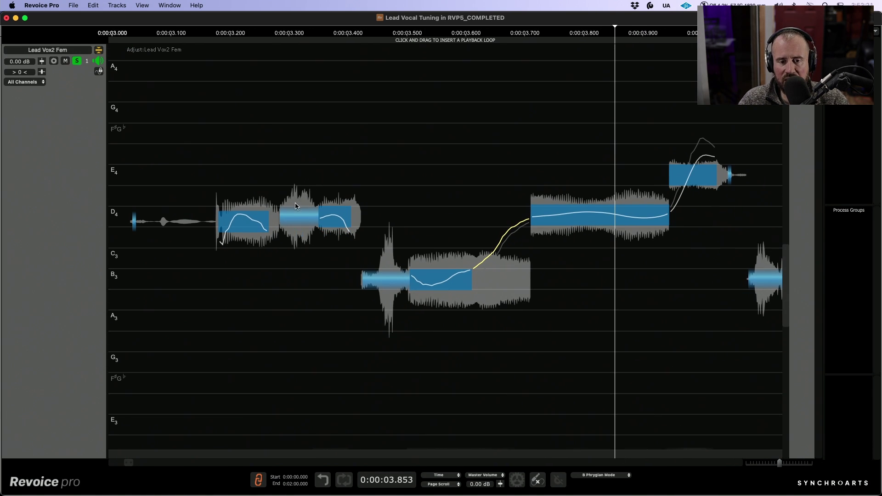
{"action": "left_click", "coordinate": [203, 156]}
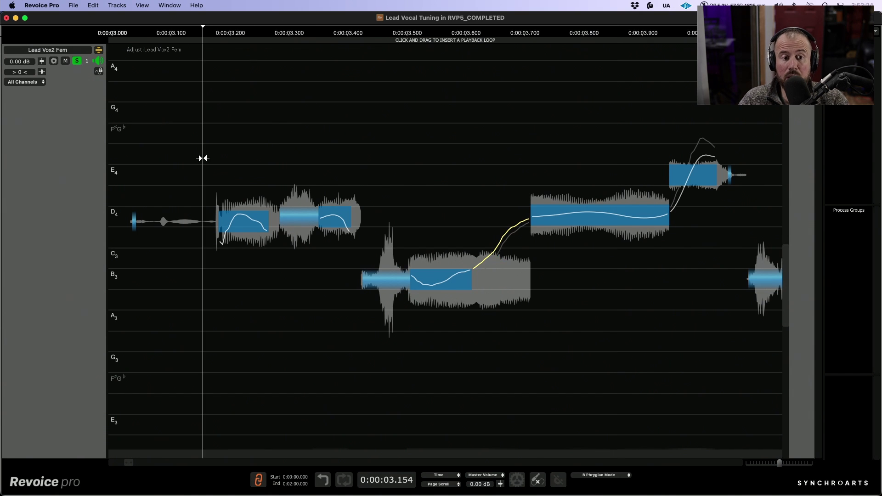
{"action": "scroll", "coordinate": [276, 150], "scroll_direction": "down", "scroll_amount": 3}
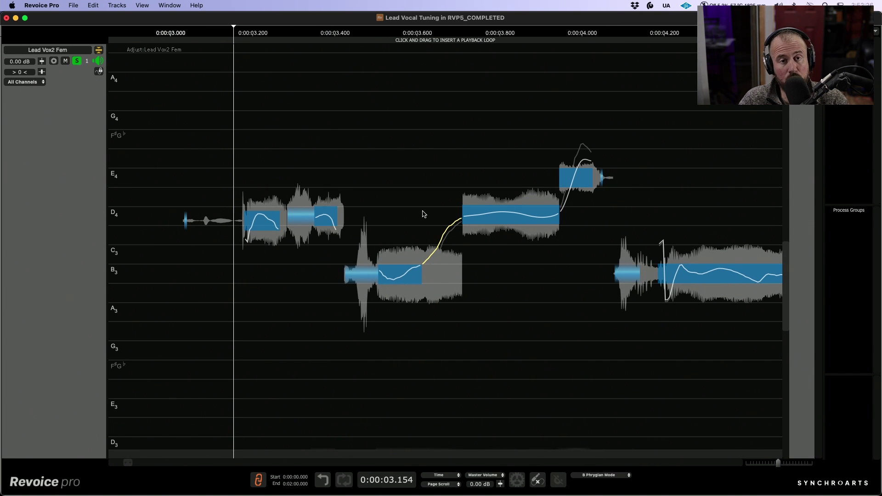
{"action": "key", "text": "space"}
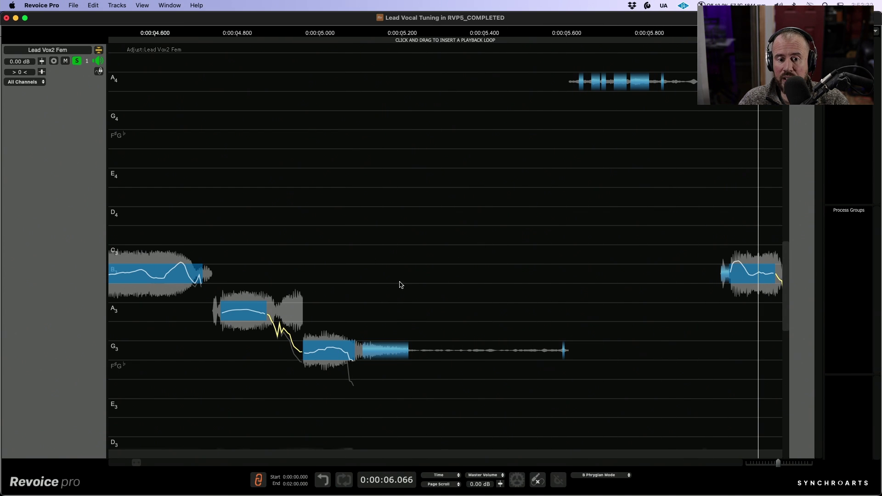
{"action": "left_click", "coordinate": [319, 189]}
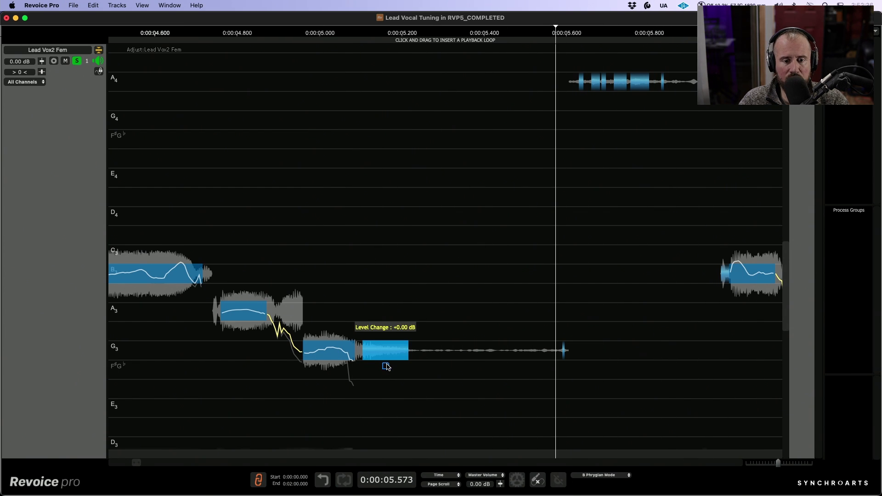
{"action": "left_click_drag", "start_coordinate": [386, 366], "coordinate": [390, 371]}
Turn the high unvoiced breath down about 1.5 dB and play back from 5.45 s.
{"action": "scroll", "coordinate": [524, 275], "scroll_direction": "right", "scroll_amount": 3}
{"action": "scroll", "coordinate": [524, 276], "scroll_direction": "up", "scroll_amount": 3}
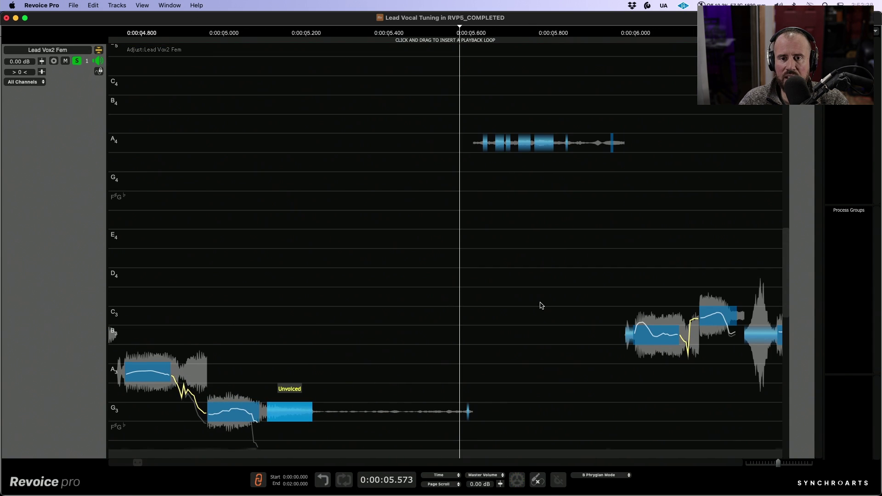
{"action": "mouse_move", "coordinate": [544, 161]}
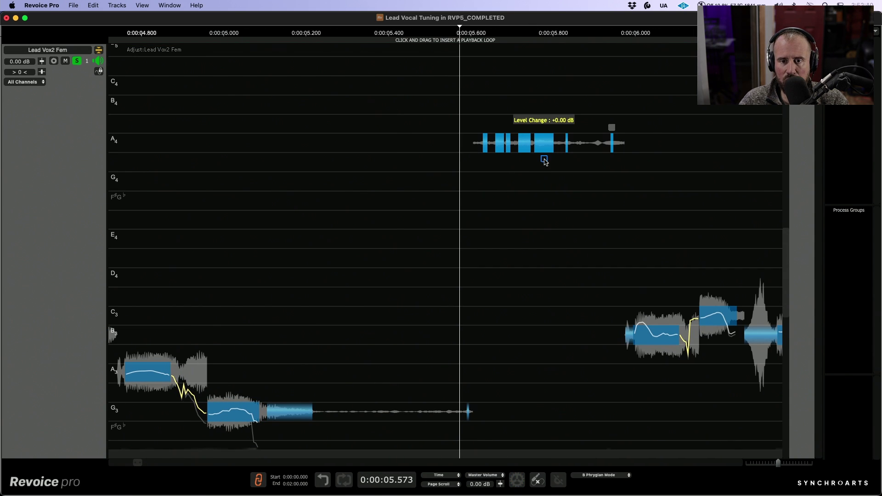
{"action": "left_click_drag", "start_coordinate": [545, 159], "coordinate": [544, 178]}
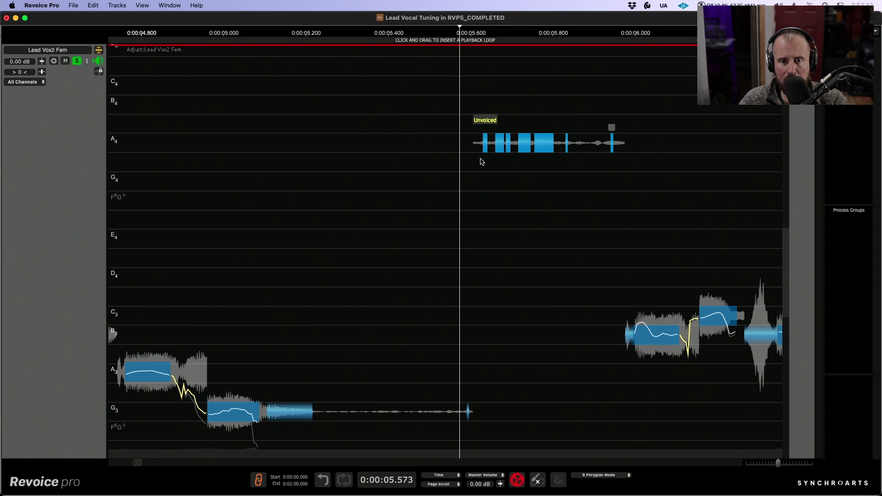
{"action": "left_click", "coordinate": [412, 127]}
{"action": "key", "text": "space"}
{"action": "key", "text": "space"}
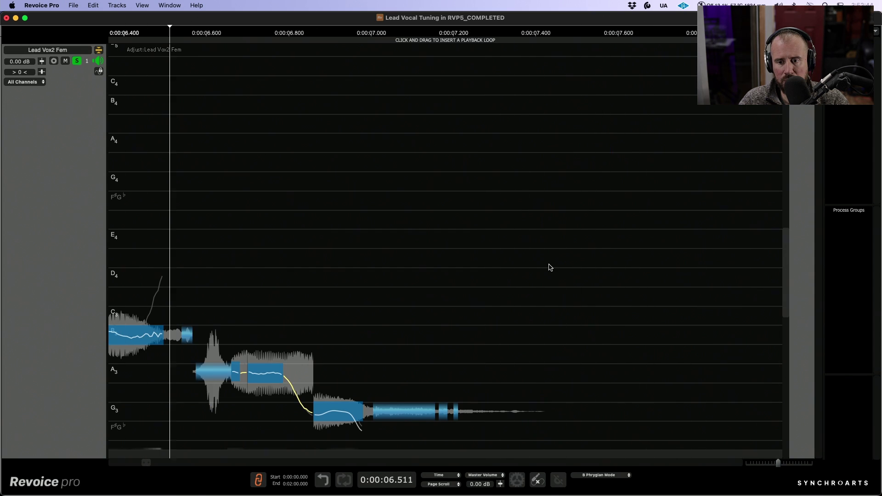
Lower the B3 unvoiced segment by about 2.8 dB and the A3 one by about 4 dB.
{"action": "scroll", "coordinate": [432, 204], "scroll_direction": "left", "scroll_amount": 5}
{"action": "scroll", "coordinate": [432, 203], "scroll_direction": "down", "scroll_amount": 2}
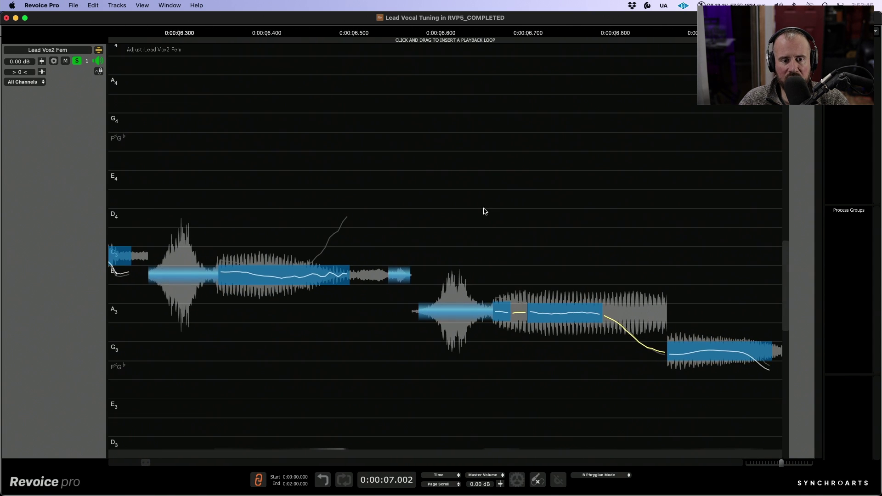
{"action": "scroll", "coordinate": [457, 197], "scroll_direction": "left", "scroll_amount": 3}
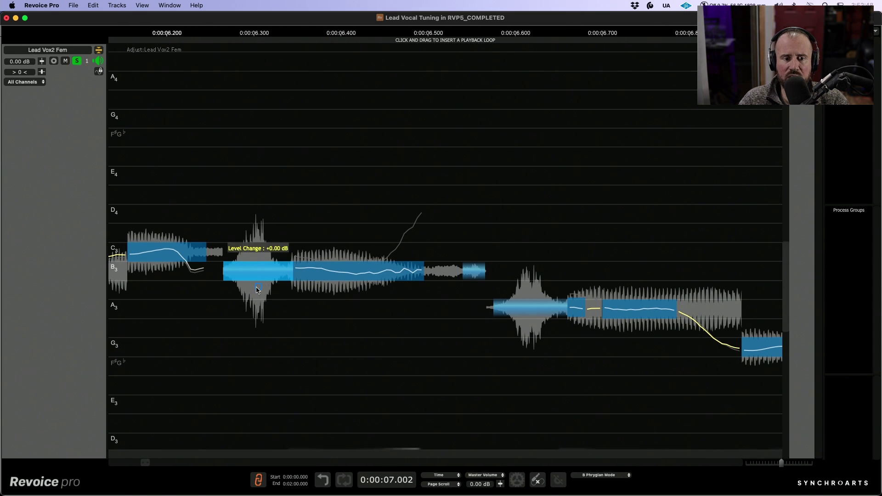
{"action": "left_click_drag", "start_coordinate": [258, 289], "coordinate": [260, 308]}
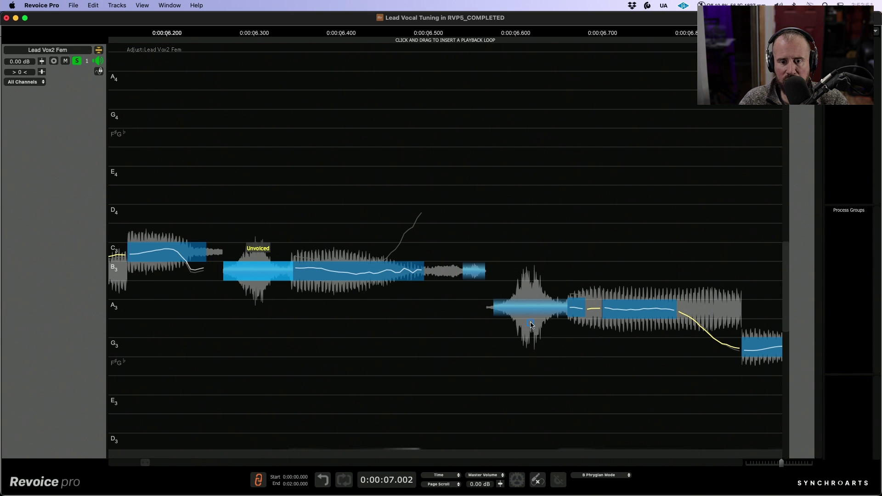
{"action": "left_click_drag", "start_coordinate": [531, 322], "coordinate": [531, 342]}
{"action": "left_click_drag", "start_coordinate": [639, 380], "coordinate": [358, 363]}
A/B the phrase from 5.9 s with edits bypassed, then re-enable the edits and replay.
{"action": "left_click", "coordinate": [308, 267]}
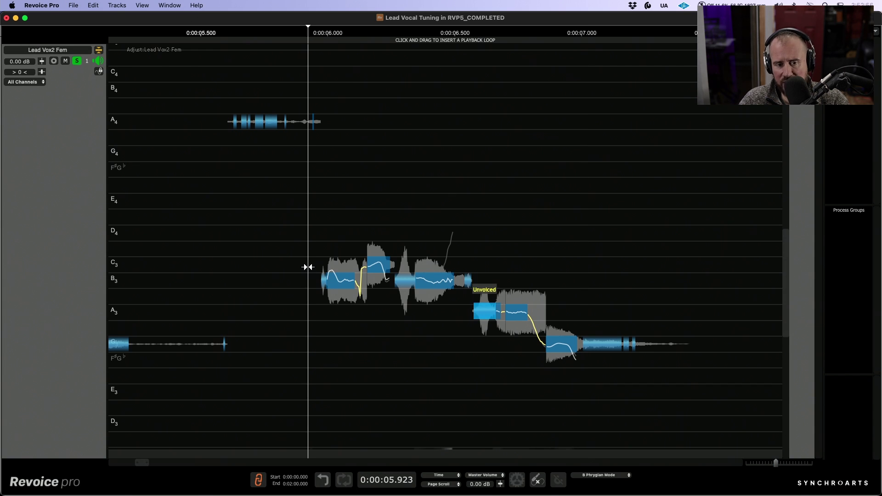
{"action": "key", "text": "b"}
{"action": "key", "text": "space"}
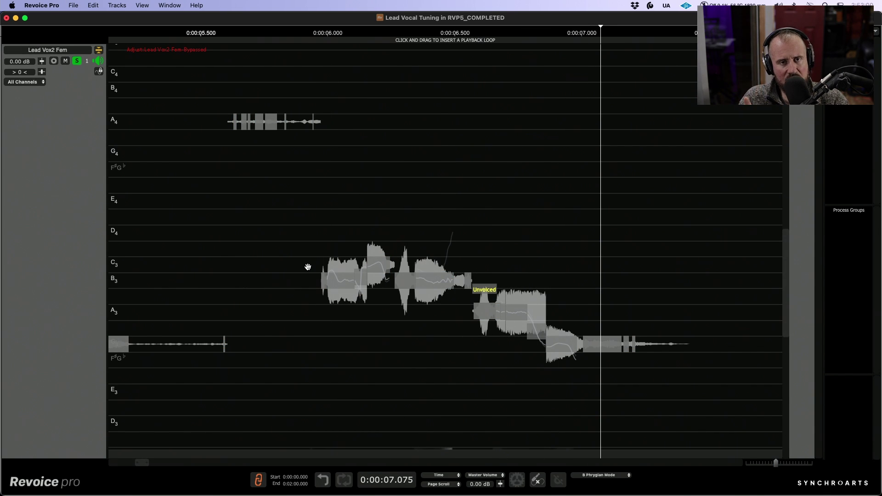
{"action": "key", "text": "space"}
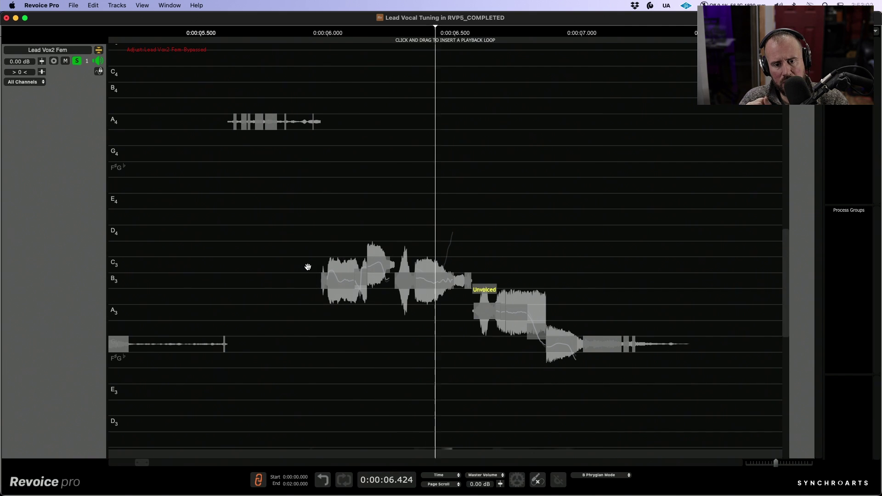
{"action": "key", "text": "b"}
{"action": "key", "text": "space"}
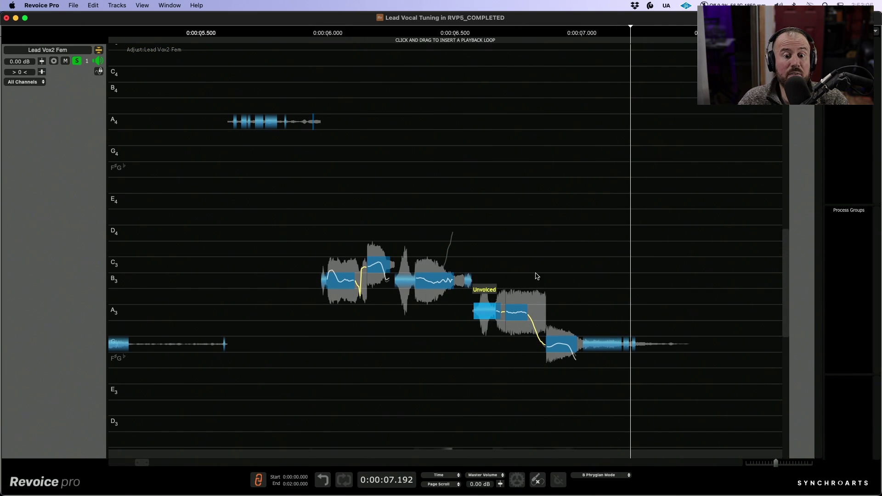
Retouch the A3 unvoiced segment's level and audition it from the edited spot.
{"action": "left_click", "coordinate": [405, 295]}
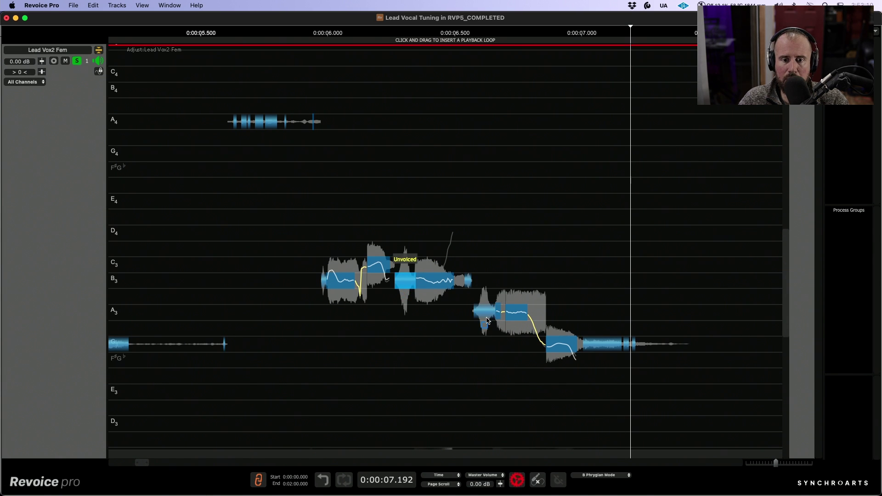
{"action": "left_click_drag", "start_coordinate": [485, 324], "coordinate": [485, 326]}
{"action": "left_click", "coordinate": [286, 210]}
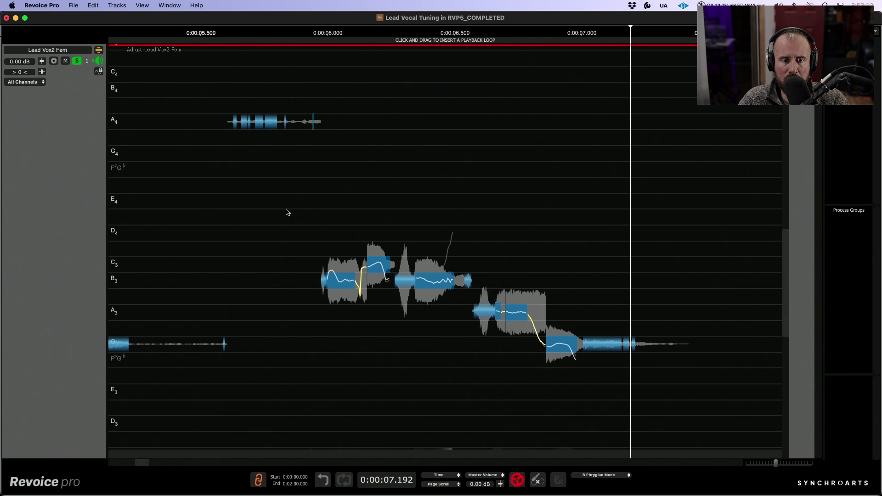
{"action": "left_click", "coordinate": [288, 212]}
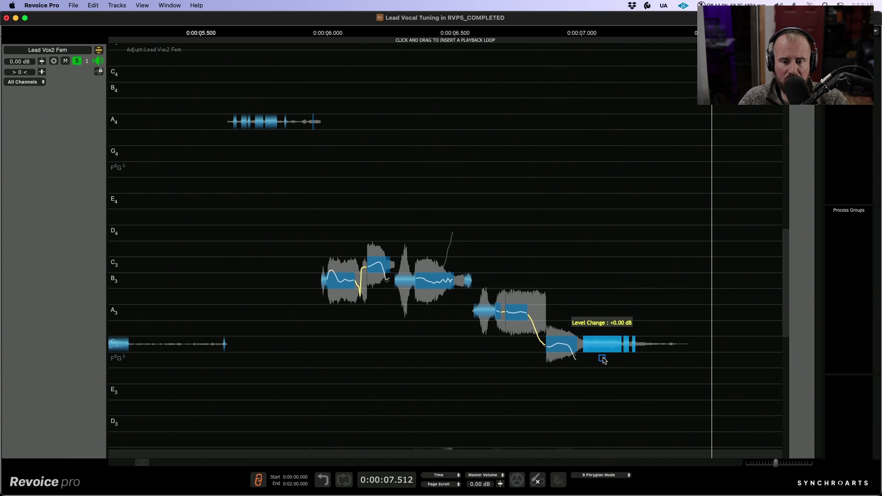
{"action": "scroll", "coordinate": [373, 312], "scroll_direction": "right", "scroll_amount": 10}
{"action": "scroll", "coordinate": [373, 312], "scroll_direction": "right", "scroll_amount": 20}
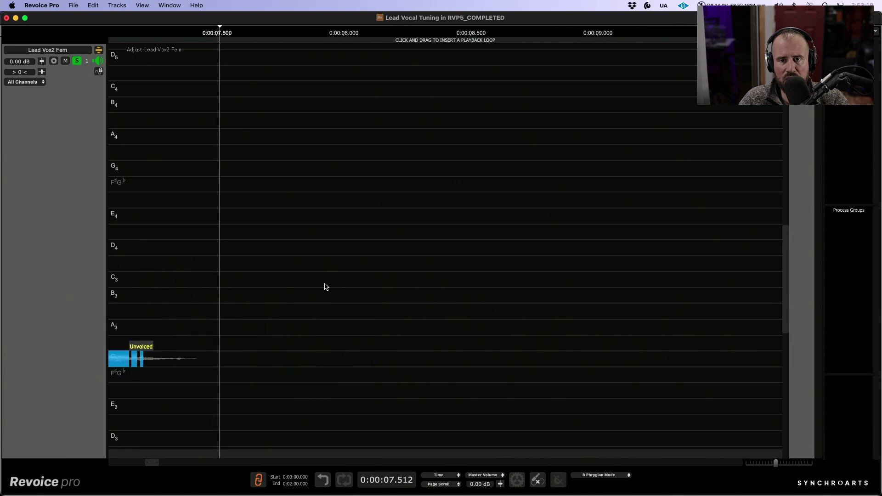
Bring the 14–16 s phrase into view, zoom in, and lower the unvoiced segment near 13.9 s.
{"action": "left_click", "coordinate": [578, 239]}
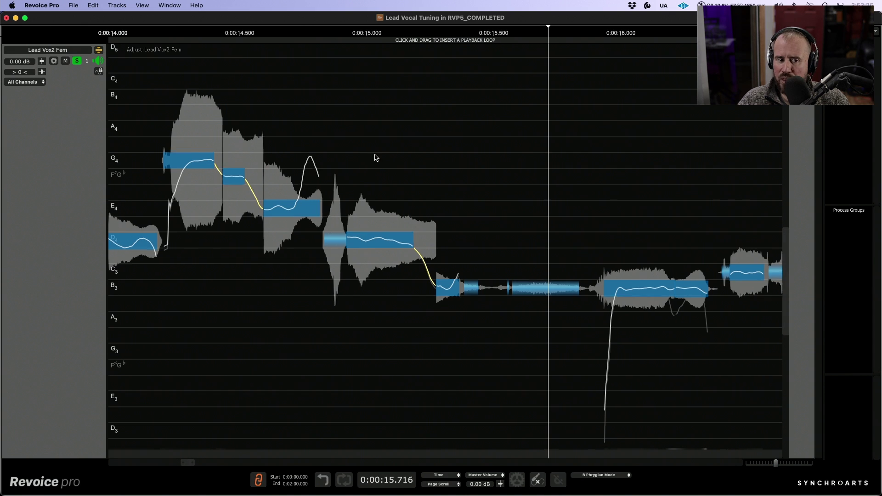
{"action": "left_click_drag", "start_coordinate": [374, 156], "coordinate": [591, 171]}
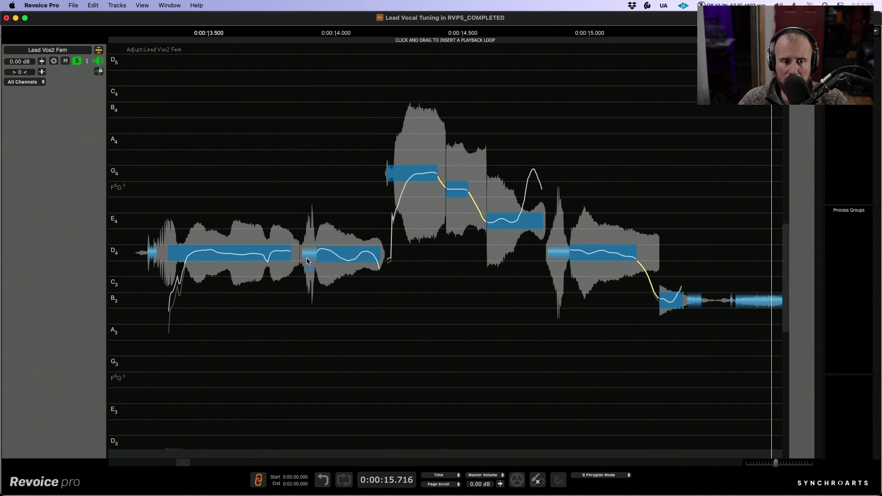
{"action": "left_click", "coordinate": [134, 204]}
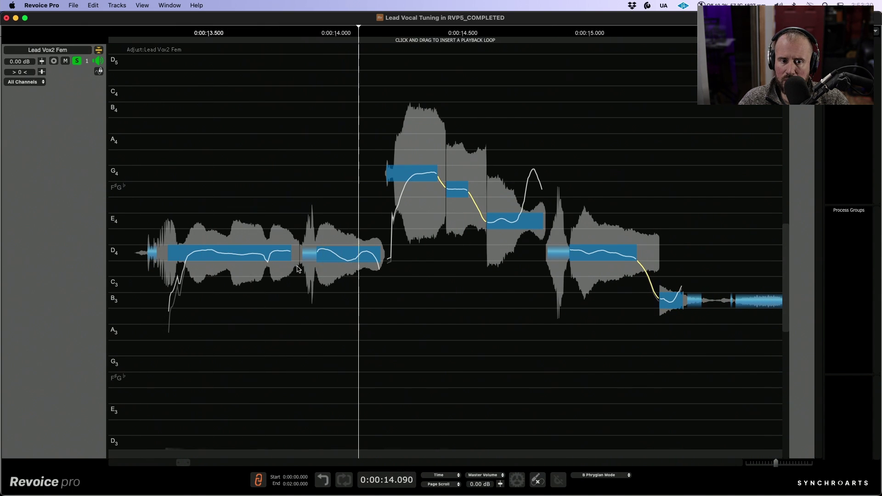
{"action": "left_click_drag", "start_coordinate": [305, 220], "coordinate": [375, 237]}
{"action": "left_click_drag", "start_coordinate": [380, 276], "coordinate": [513, 243]}
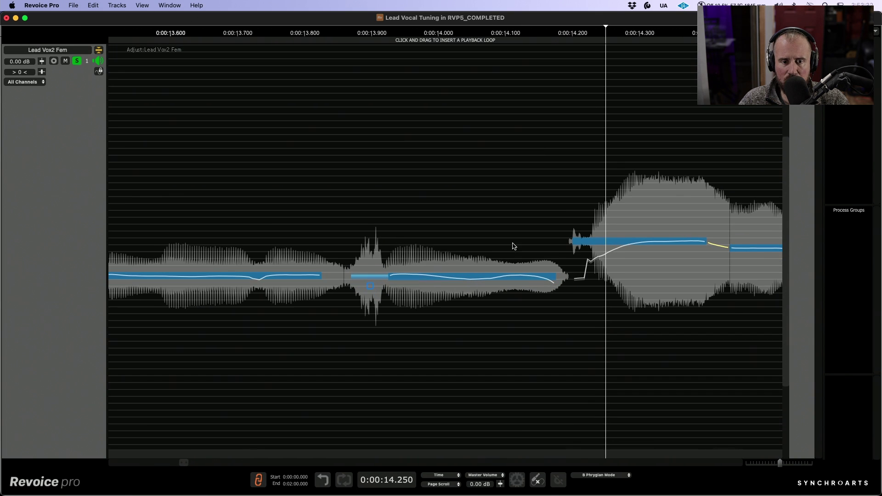
{"action": "left_click_drag", "start_coordinate": [370, 287], "coordinate": [372, 307]}
Audition the edited passage and lower the unvoiced segment near 15.6 s.
{"action": "left_click_drag", "start_coordinate": [540, 334], "coordinate": [435, 310]}
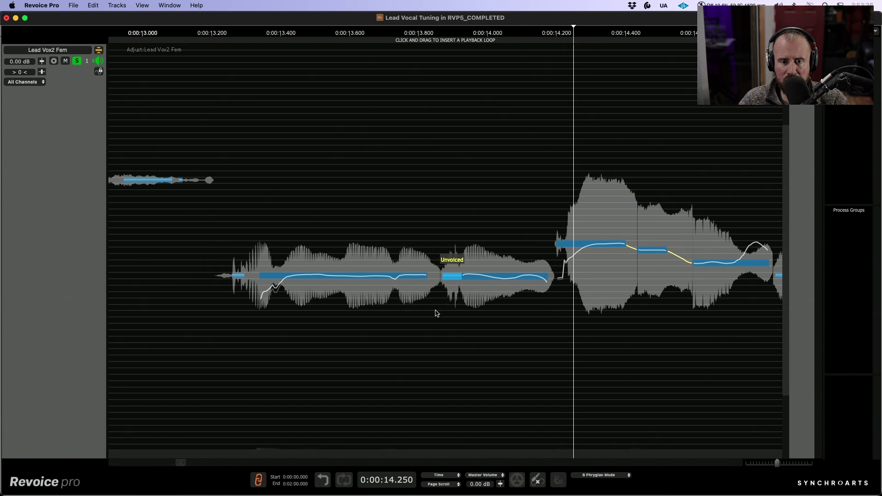
{"action": "left_click", "coordinate": [279, 180]}
{"action": "key", "text": "space"}
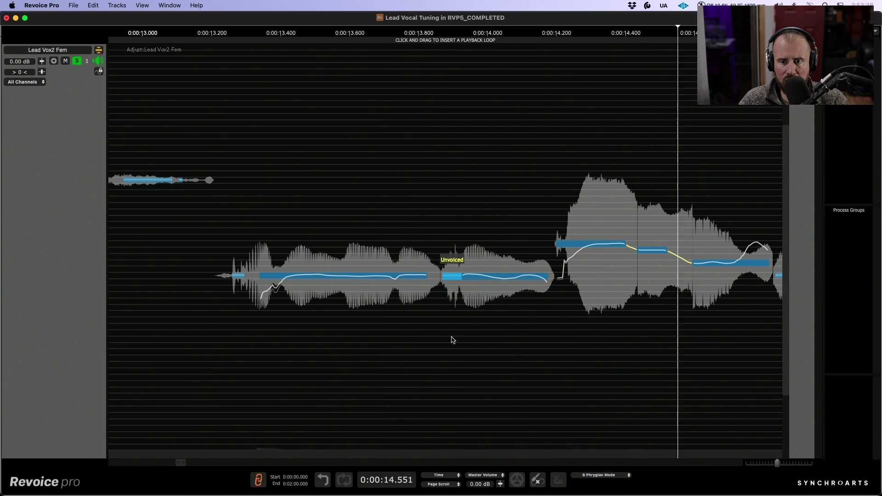
{"action": "key", "text": "space"}
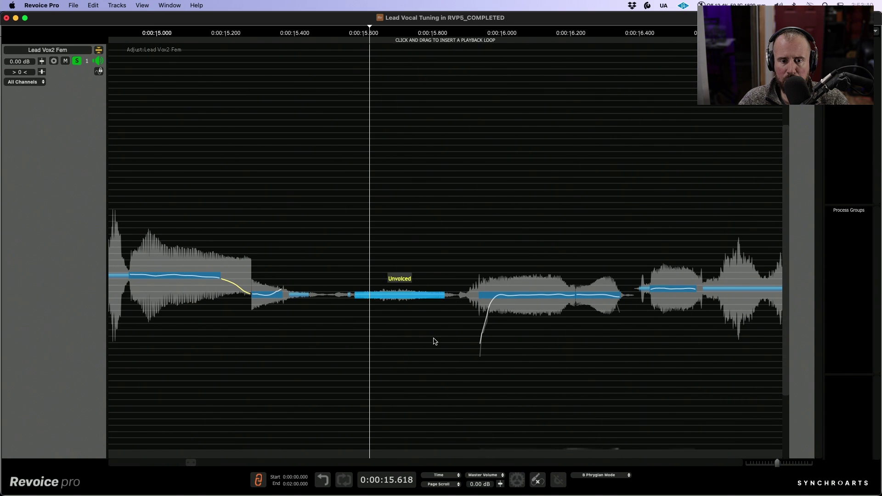
{"action": "left_click_drag", "start_coordinate": [401, 309], "coordinate": [402, 315]}
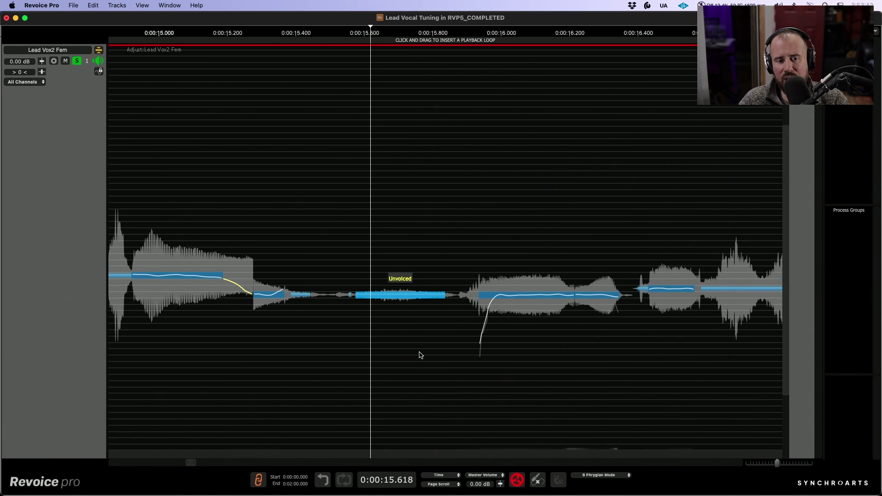
Select the high notes around 14.5 s and lower them by about 1.2 dB.
{"action": "scroll", "coordinate": [374, 334], "scroll_direction": "down", "scroll_amount": 3}
{"action": "scroll", "coordinate": [492, 196], "scroll_direction": "left", "scroll_amount": 5}
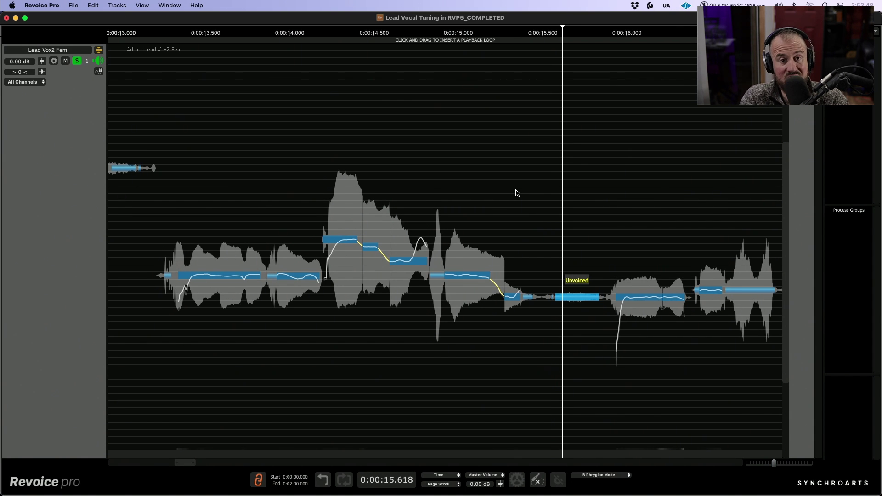
{"action": "left_click", "coordinate": [326, 149]}
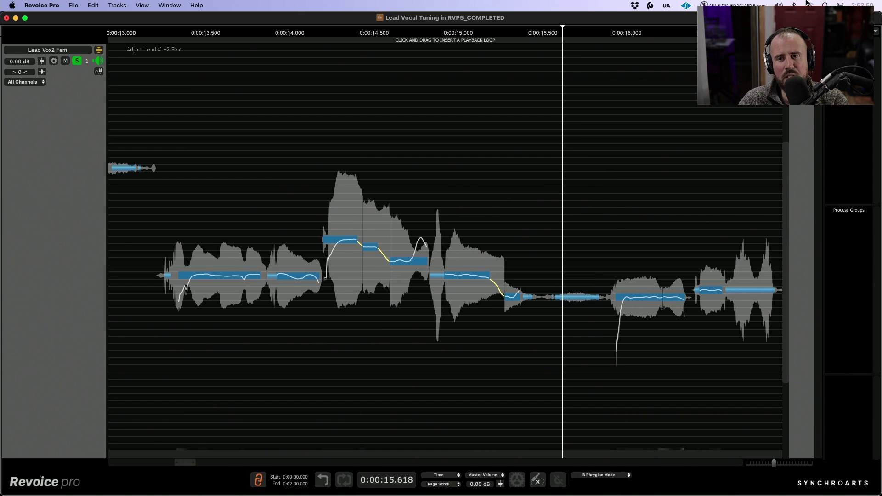
{"action": "left_click", "coordinate": [154, 205]}
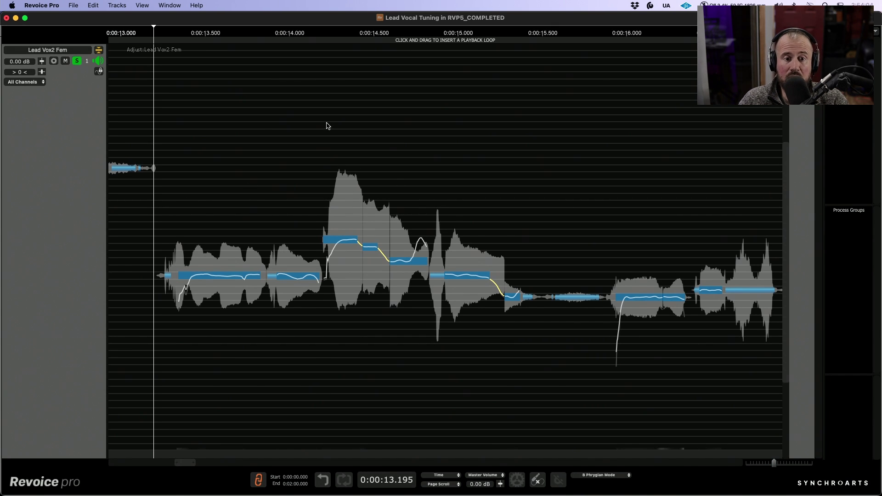
{"action": "left_click_drag", "start_coordinate": [327, 125], "coordinate": [518, 377]}
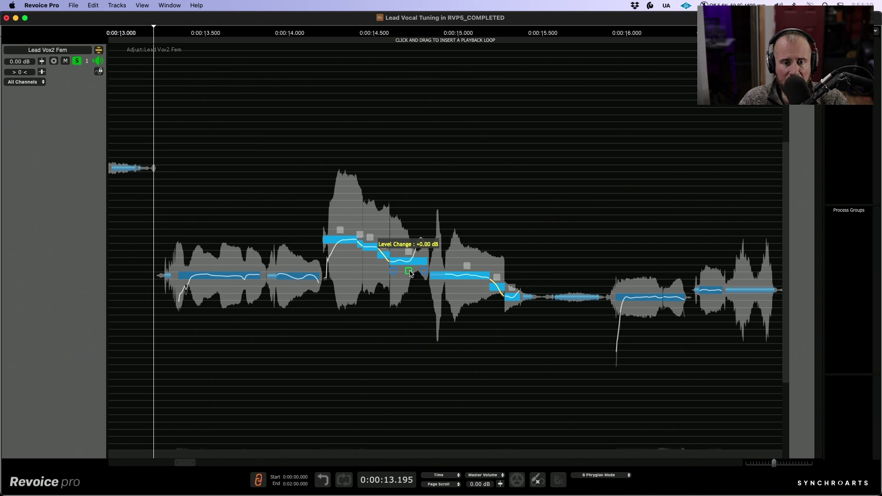
{"action": "left_click_drag", "start_coordinate": [411, 274], "coordinate": [413, 286]}
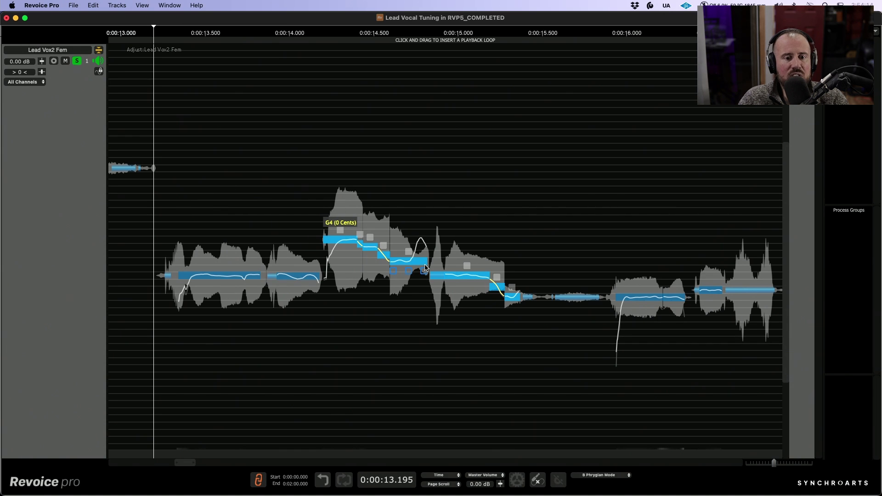
Lower the G4 note's level slightly more and audition the phrase.
{"action": "left_click_drag", "start_coordinate": [409, 270], "coordinate": [409, 273]}
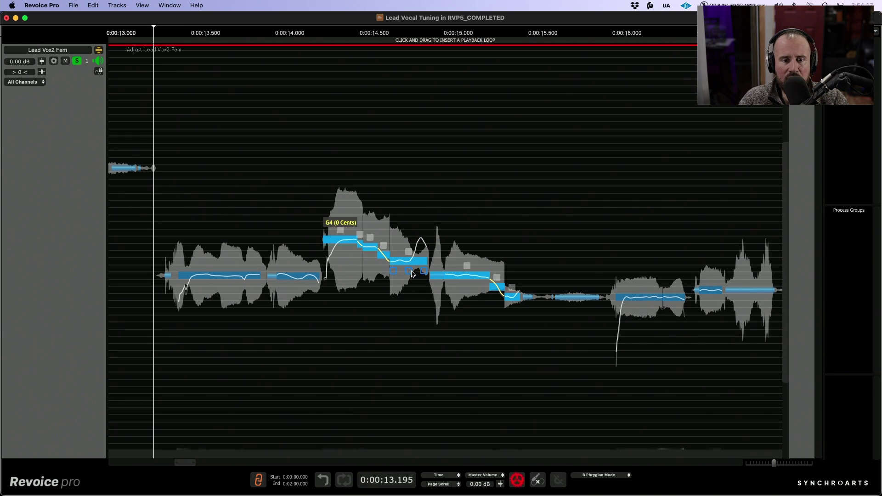
{"action": "left_click", "coordinate": [151, 248]}
{"action": "key", "text": "space"}
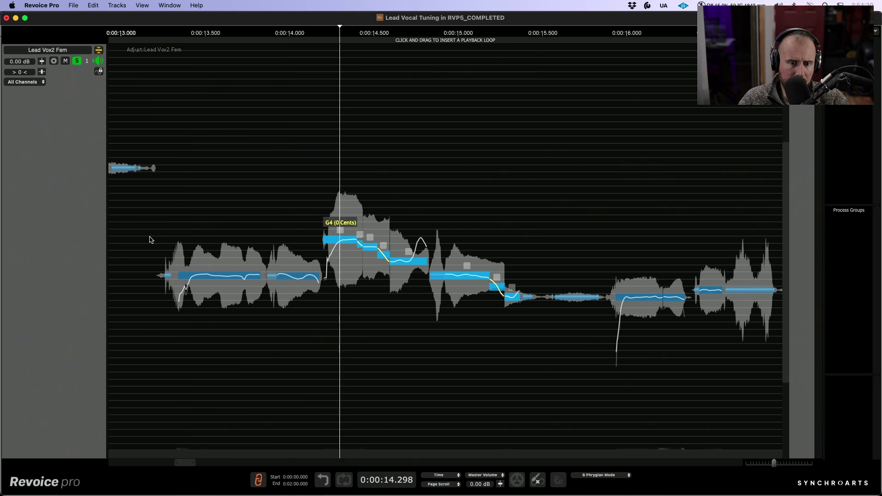
{"action": "key", "text": "space"}
{"action": "scroll", "coordinate": [453, 224], "scroll_direction": "up", "scroll_amount": 5}
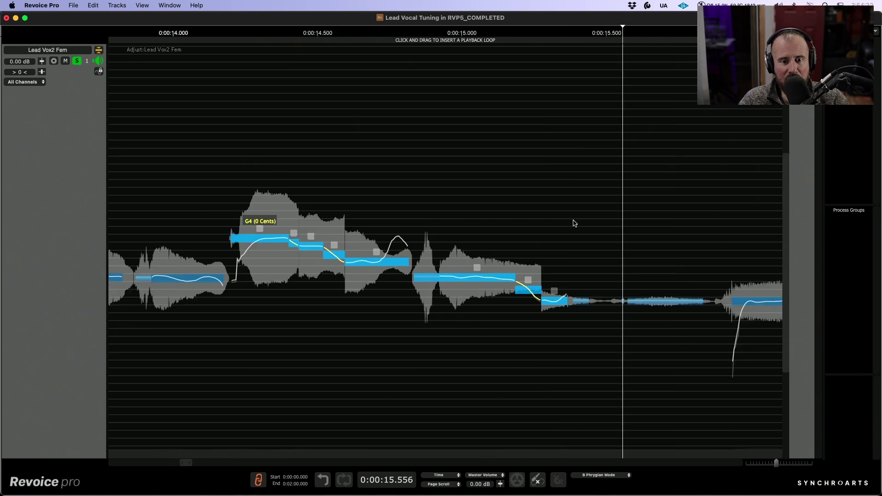
Switch the background display to Audio and enlarge the waveform amplitude.
{"action": "left_click_drag", "start_coordinate": [574, 223], "coordinate": [690, 184]}
{"action": "left_click", "coordinate": [468, 171]}
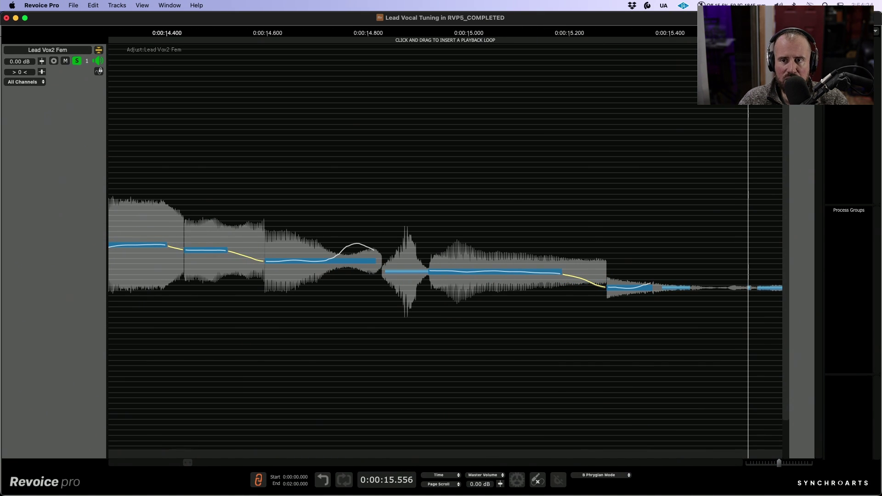
{"action": "left_click", "coordinate": [802, 48]}
{"action": "left_click", "coordinate": [805, 39]}
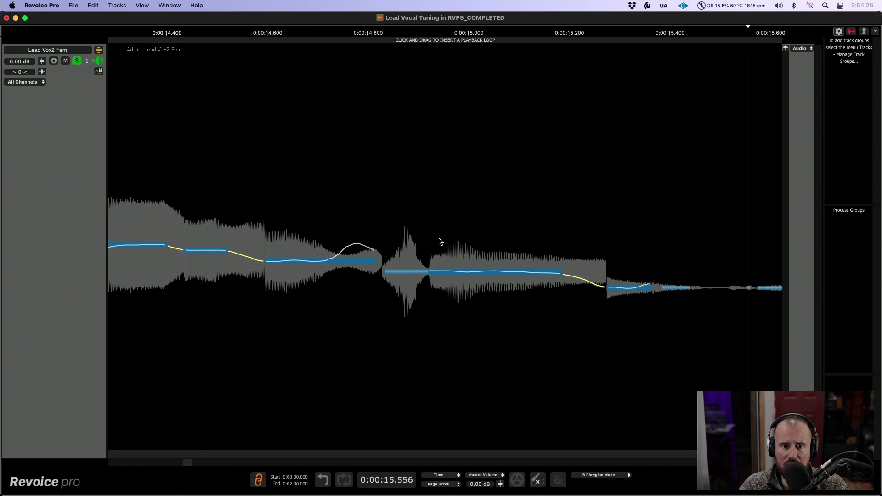
{"action": "left_click_drag", "start_coordinate": [445, 216], "coordinate": [444, 228]}
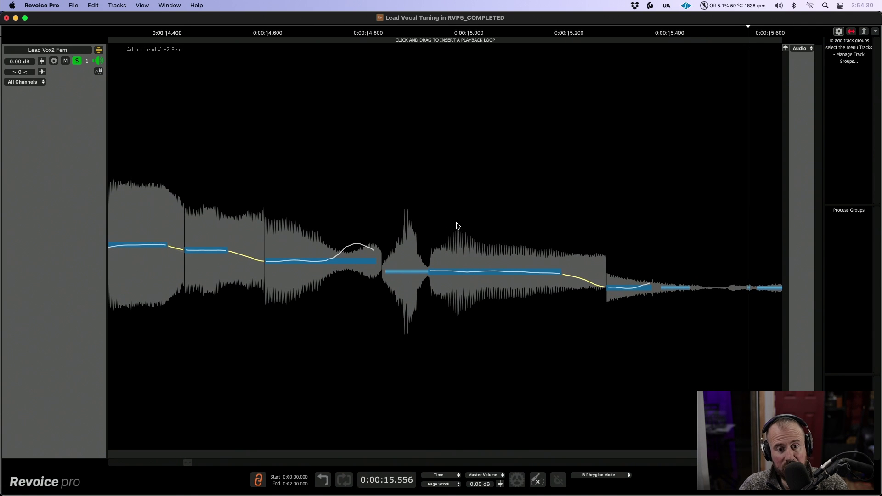
{"action": "scroll", "coordinate": [455, 195], "scroll_direction": "down", "scroll_amount": 3}
{"action": "scroll", "coordinate": [455, 184], "scroll_direction": "down", "scroll_amount": 5}
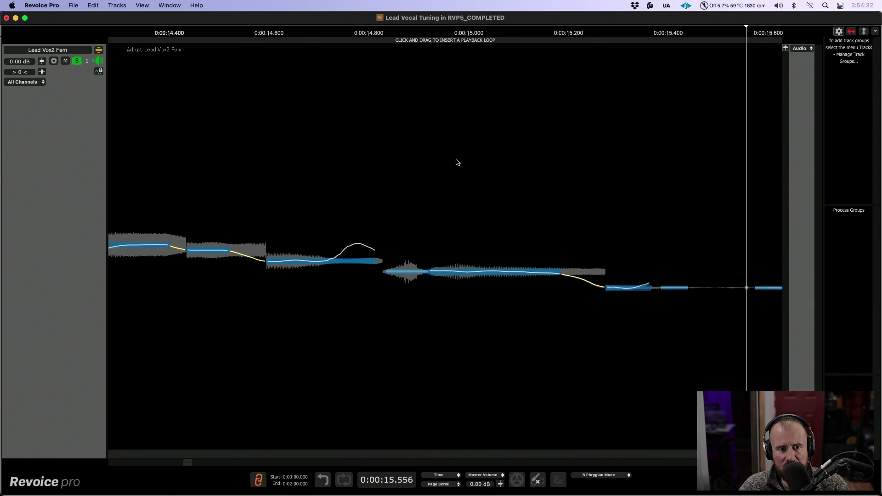
{"action": "left_click_drag", "start_coordinate": [457, 150], "coordinate": [459, 140]}
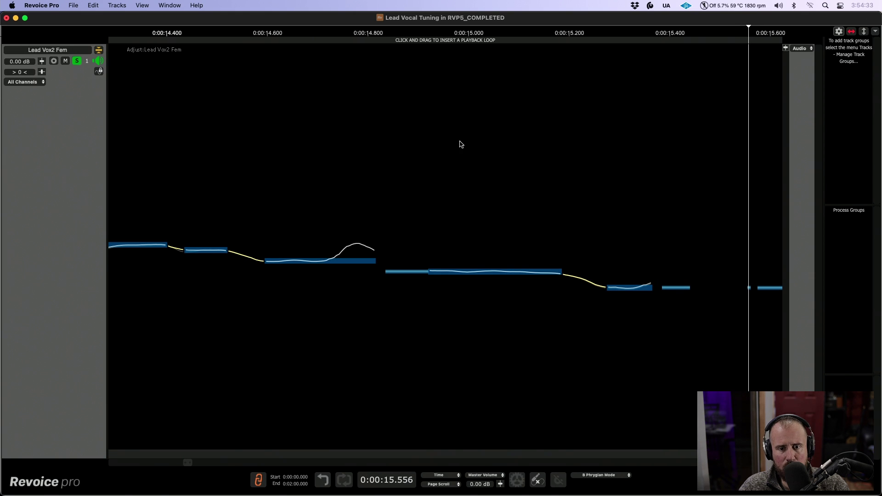
Shrink the background waveforms with the scale fader and switch the display back to Pitch.
{"action": "left_click", "coordinate": [787, 48]}
{"action": "mouse_move", "coordinate": [797, 84]}
{"action": "left_mouse_down"}
{"action": "mouse_move", "coordinate": [798, 64]}
{"action": "mouse_move", "coordinate": [799, 81]}
{"action": "left_mouse_up"}
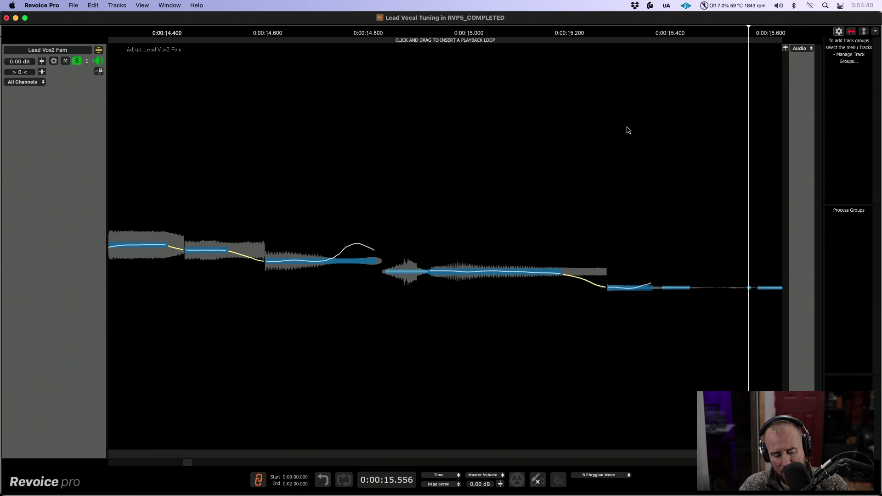
{"action": "scroll", "coordinate": [628, 140], "scroll_direction": "up", "scroll_amount": 5}
{"action": "scroll", "coordinate": [625, 153], "scroll_direction": "down", "scroll_amount": 6}
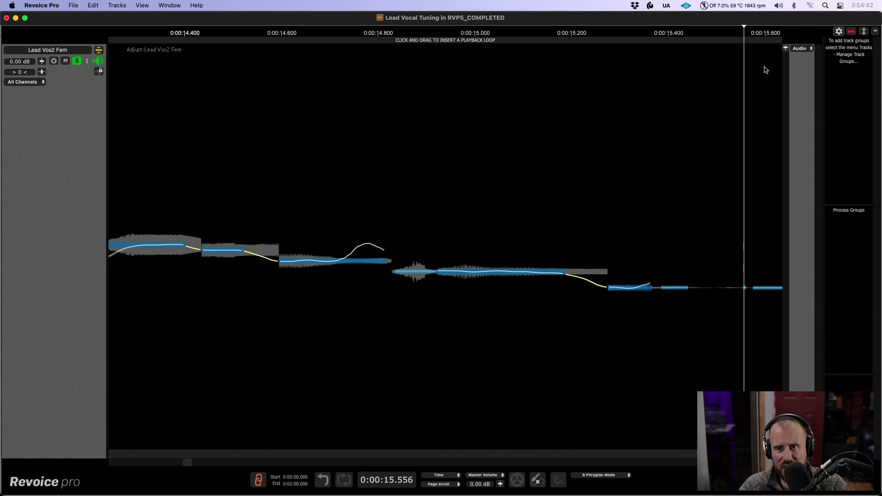
{"action": "left_click", "coordinate": [803, 49]}
{"action": "left_click", "coordinate": [807, 57]}
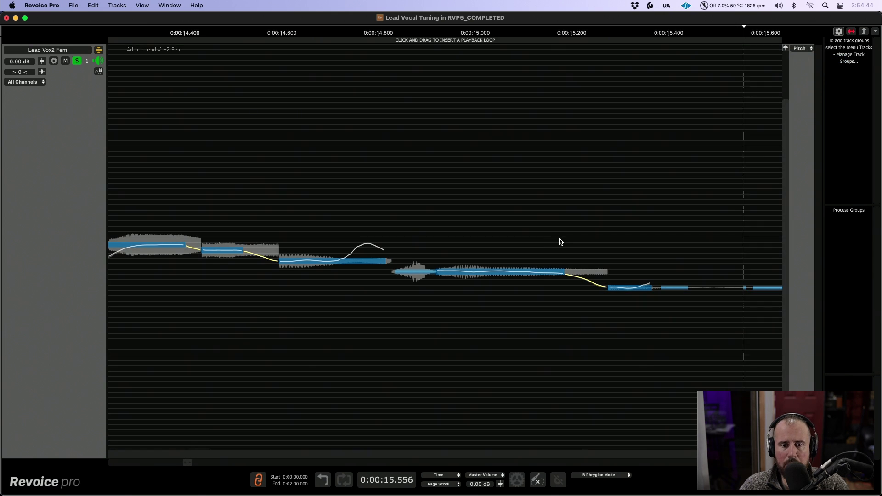
Audition the phrase from around 13.26 s.
{"action": "scroll", "coordinate": [505, 264], "scroll_direction": "up", "scroll_amount": 5}
{"action": "scroll", "coordinate": [571, 188], "scroll_direction": "down", "scroll_amount": 4}
{"action": "scroll", "coordinate": [570, 189], "scroll_direction": "left", "scroll_amount": 4}
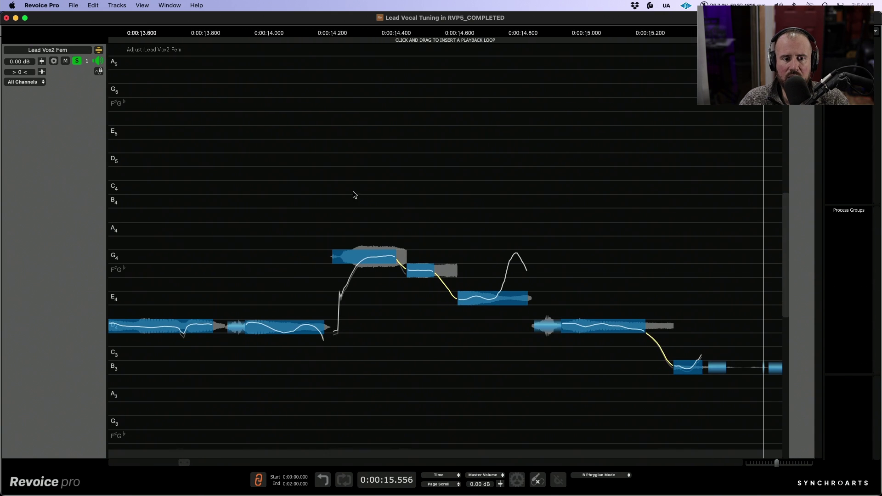
{"action": "scroll", "coordinate": [485, 216], "scroll_direction": "down", "scroll_amount": 3}
{"action": "left_click_drag", "start_coordinate": [283, 256], "coordinate": [303, 256]}
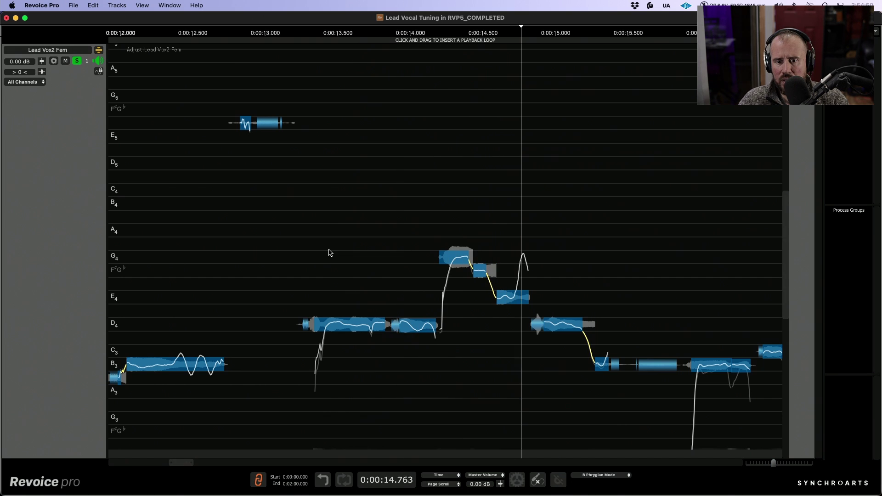
{"action": "key", "text": "space"}
Turn the unvoiced D4 section down to -3.66 dB and play it back.
{"action": "scroll", "coordinate": [481, 227], "scroll_direction": "right", "scroll_amount": 4}
{"action": "scroll", "coordinate": [480, 227], "scroll_direction": "down", "scroll_amount": 2}
{"action": "scroll", "coordinate": [419, 242], "scroll_direction": "up", "scroll_amount": 6}
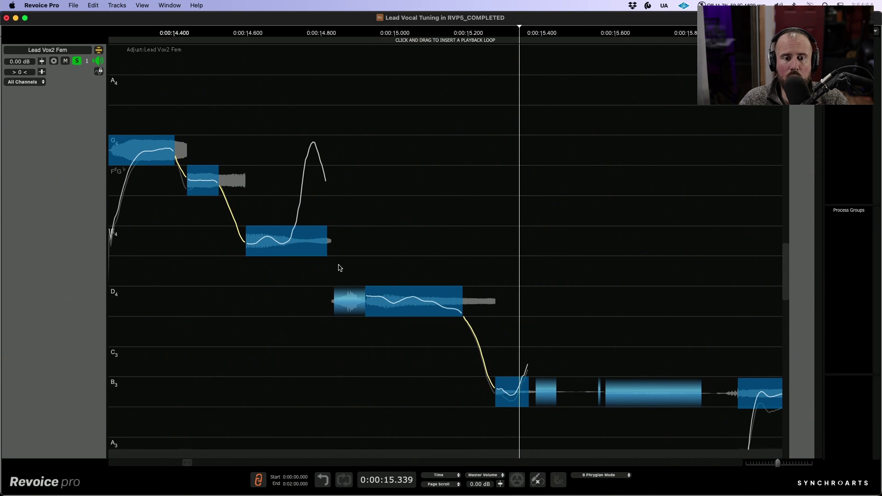
{"action": "left_click_drag", "start_coordinate": [350, 323], "coordinate": [350, 326]}
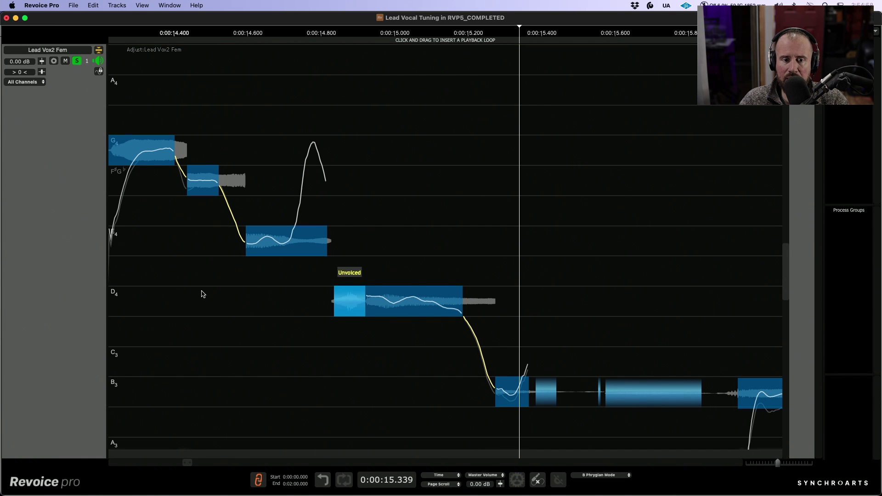
{"action": "left_click", "coordinate": [161, 286]}
{"action": "key", "text": "space"}
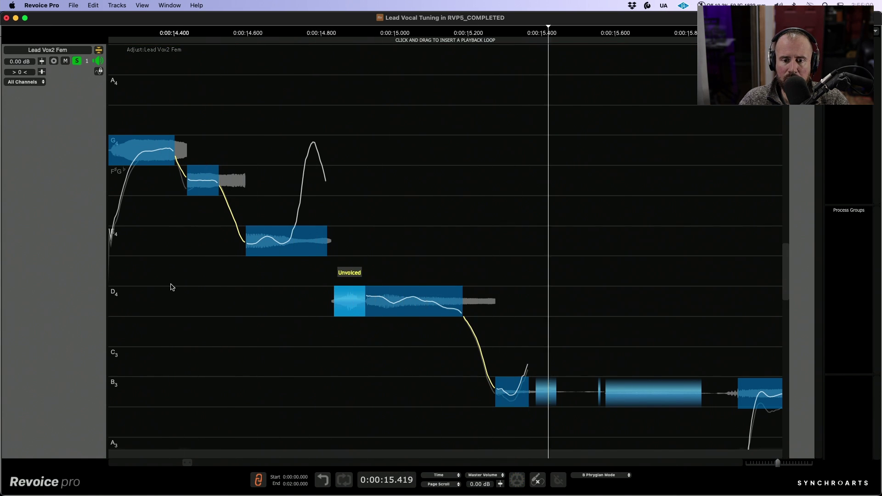
{"action": "key", "text": "space"}
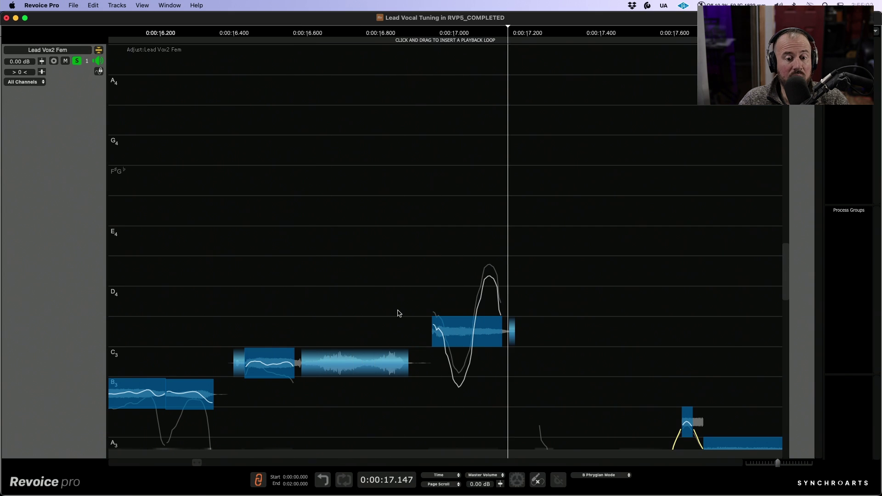
Lower the long unvoiced section after the C3 note near 16.7 s by 3 dB and audition it.
{"action": "left_click_drag", "start_coordinate": [355, 384], "coordinate": [455, 276]}
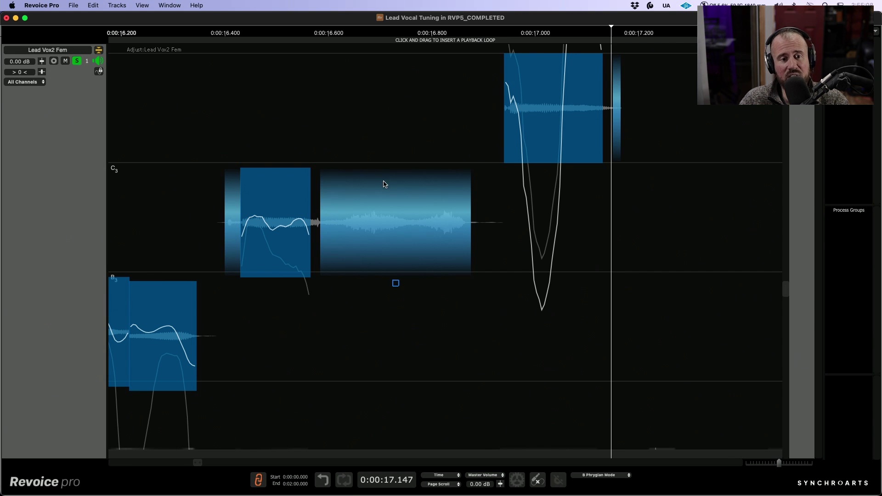
{"action": "left_click", "coordinate": [205, 144]}
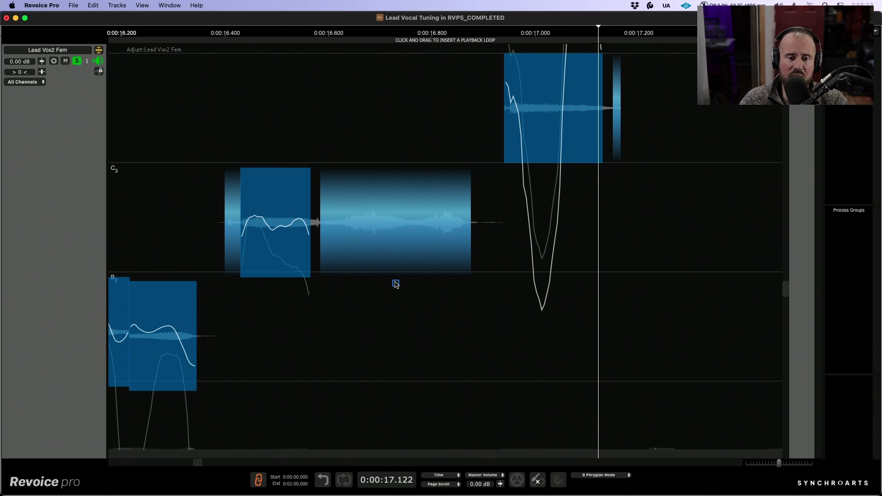
{"action": "left_click_drag", "start_coordinate": [396, 284], "coordinate": [397, 306]}
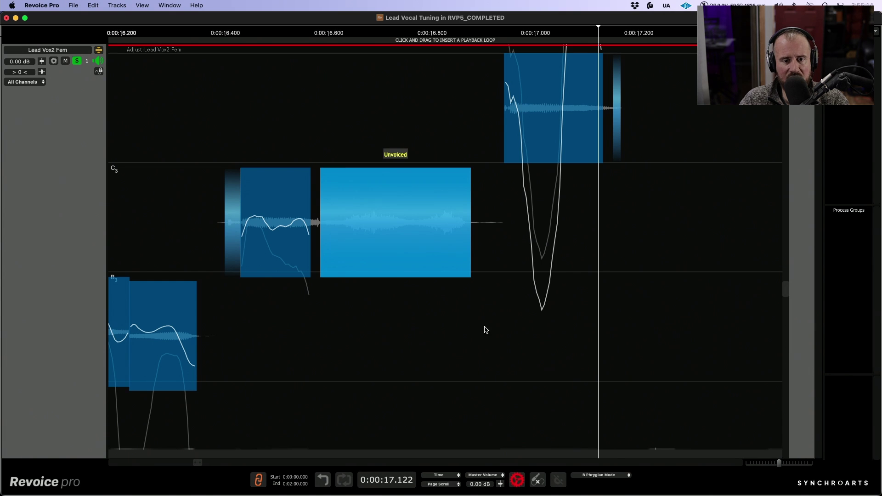
{"action": "left_click_drag", "start_coordinate": [485, 330], "coordinate": [381, 317]}
{"action": "left_click", "coordinate": [203, 227]}
{"action": "key", "text": "space"}
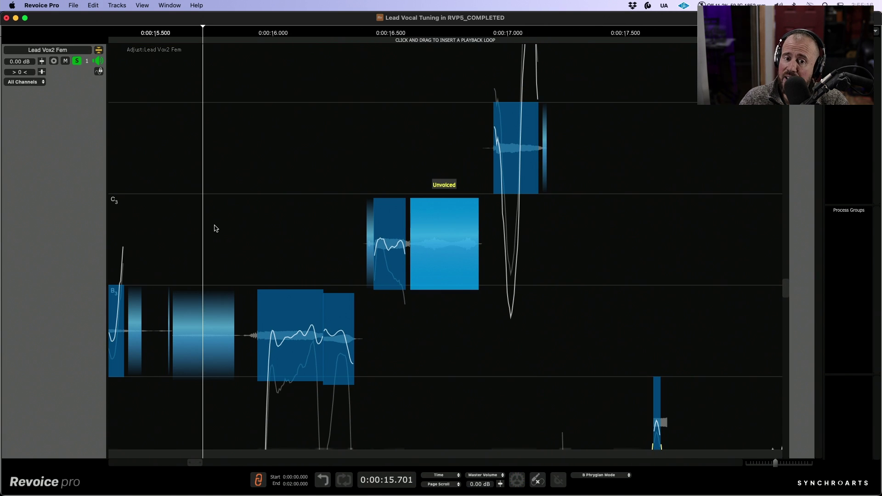
{"action": "key", "text": "space"}
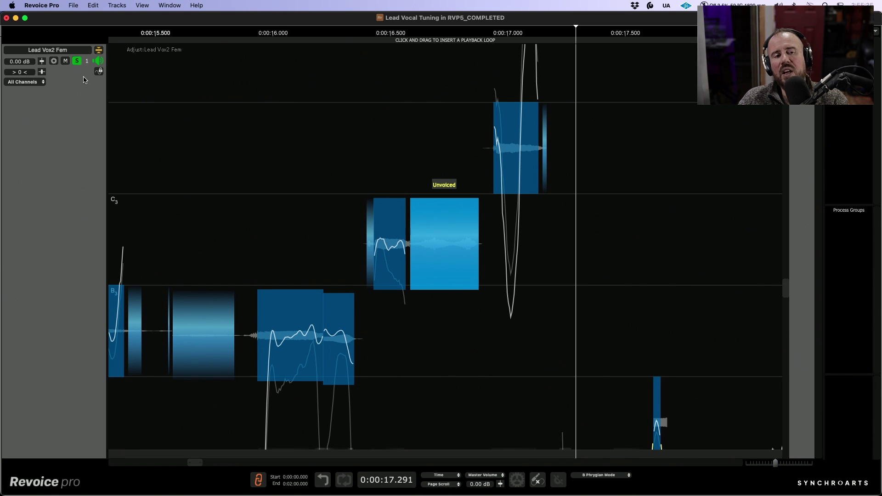
Unsolo Lead Vox2 Fem, zoom out, and play the vocal from about 13.1 s.
{"action": "left_click", "coordinate": [79, 59]}
{"action": "left_click_drag", "start_coordinate": [299, 172], "coordinate": [222, 199]}
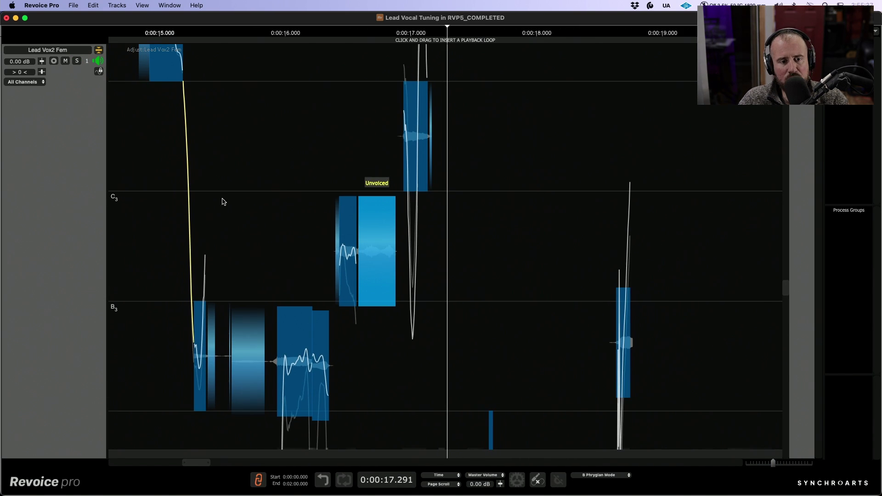
{"action": "scroll", "coordinate": [265, 218], "scroll_direction": "down", "scroll_amount": 6}
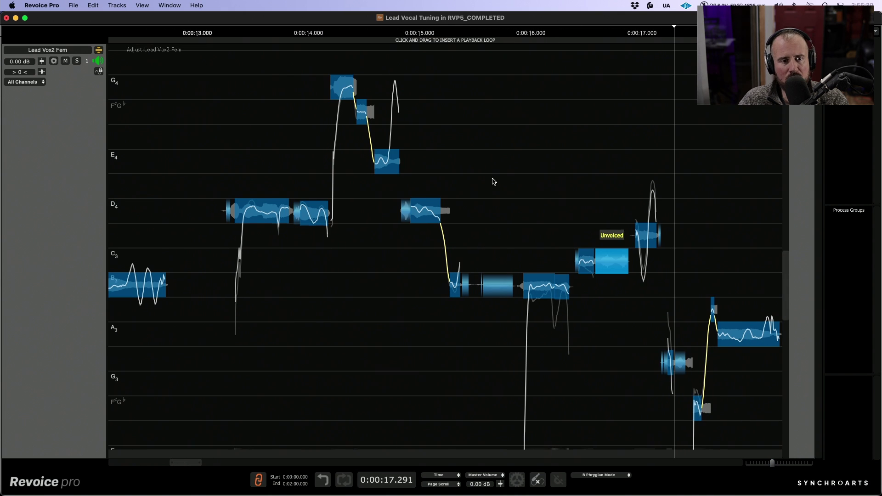
{"action": "left_click", "coordinate": [211, 149]}
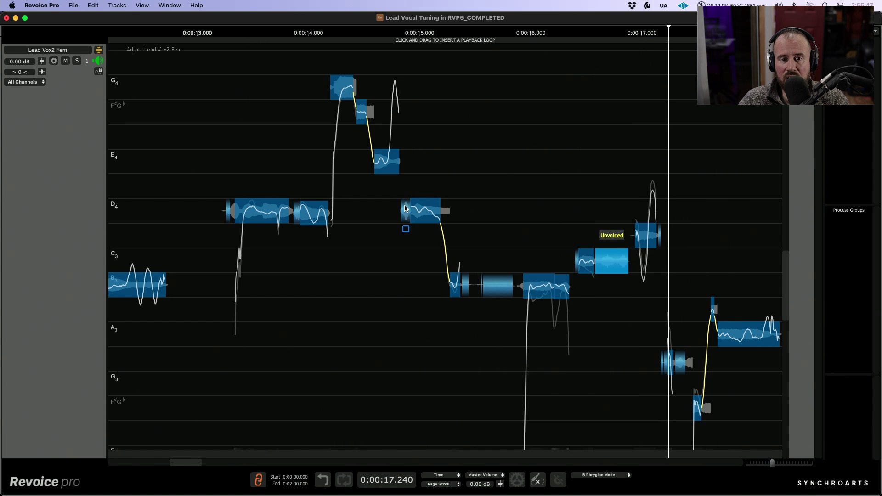
Lower the D4 note's unvoiced start to -4.42 dB, then replay from 13.93 s, stopping near 20.5 s.
{"action": "left_click_drag", "start_coordinate": [408, 203], "coordinate": [500, 222]}
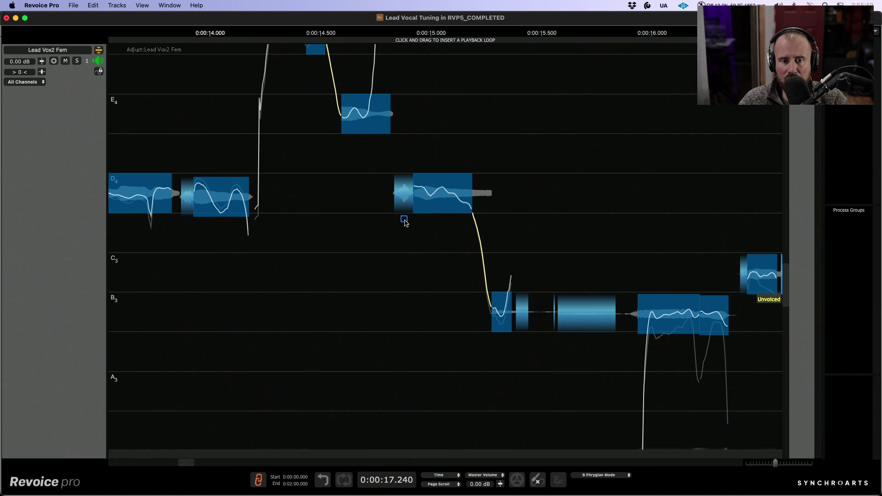
{"action": "left_click", "coordinate": [405, 221]}
{"action": "left_click_drag", "start_coordinate": [406, 226], "coordinate": [404, 226]}
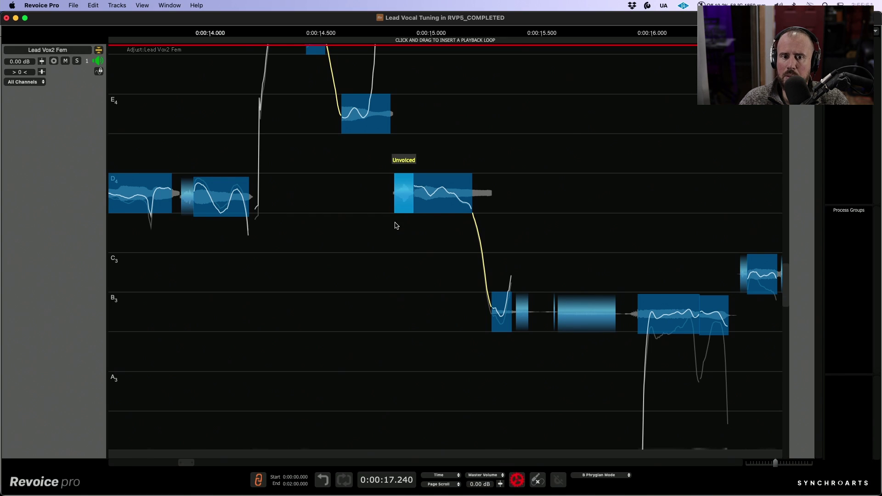
{"action": "left_click", "coordinate": [194, 123]}
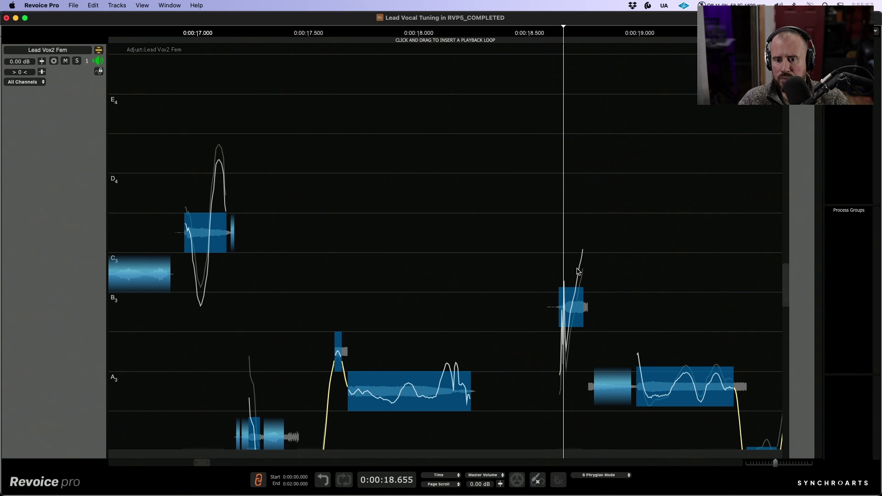
{"action": "key", "text": "space"}
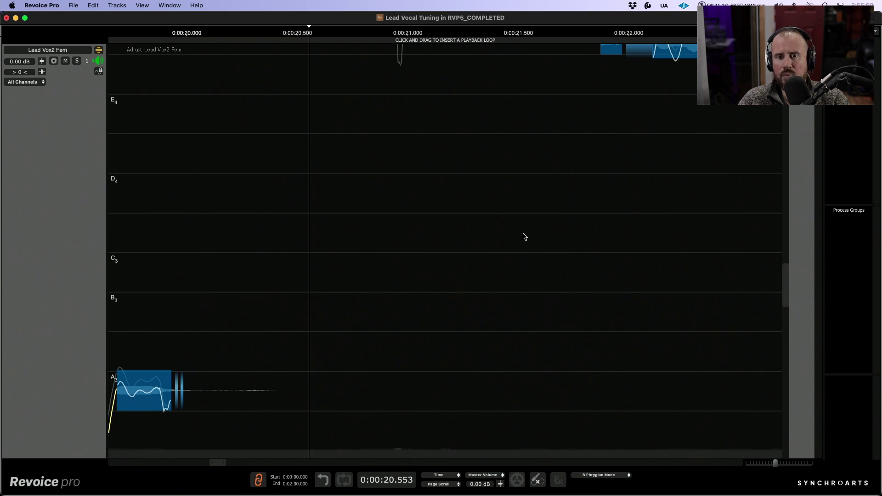
Pan the pitch view to the G4–B4 notes around 21–22.5 s.
{"action": "scroll", "coordinate": [496, 402], "scroll_direction": "up", "scroll_amount": 10}
{"action": "left_click_drag", "start_coordinate": [545, 359], "coordinate": [478, 381]}
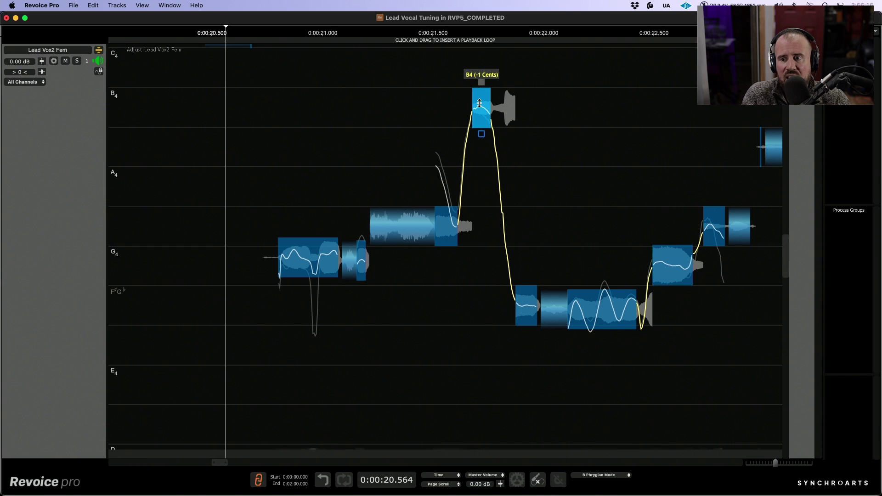
{"action": "scroll", "coordinate": [479, 103], "scroll_direction": "left", "scroll_amount": 1}
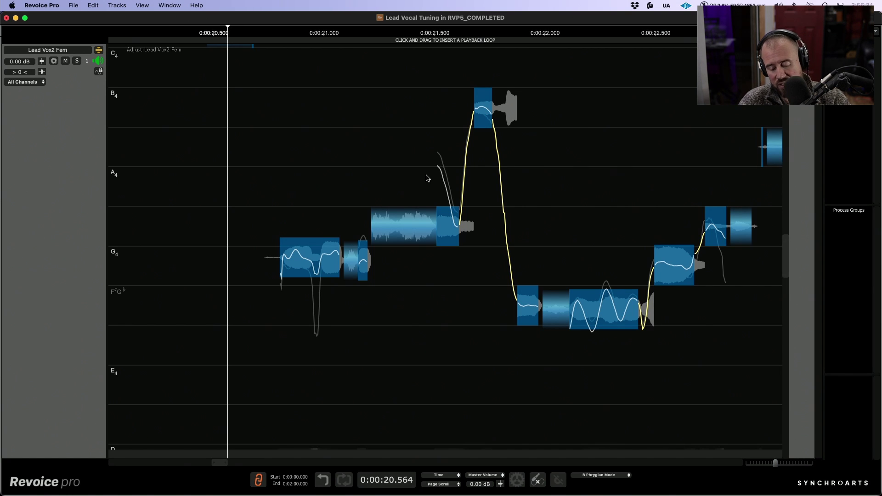
Switch to Level view and select the long note around 21.2 s.
{"action": "key", "text": "l"}
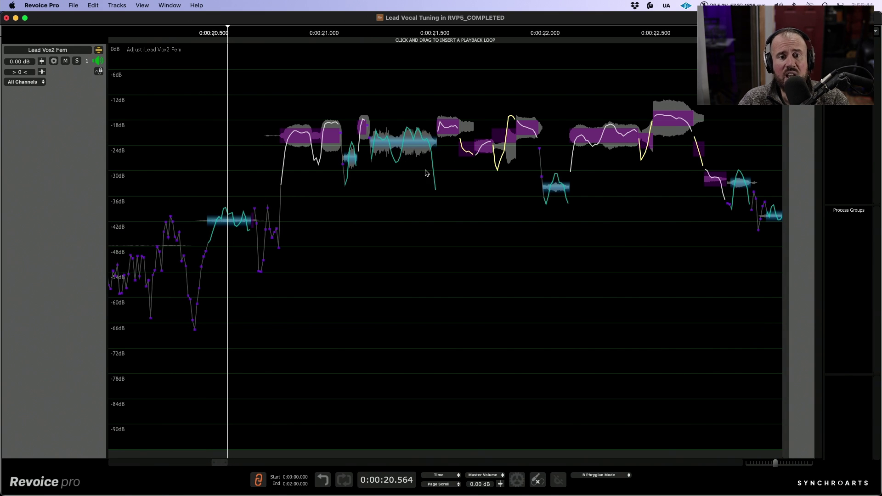
{"action": "scroll", "coordinate": [424, 181], "scroll_direction": "up", "scroll_amount": 2}
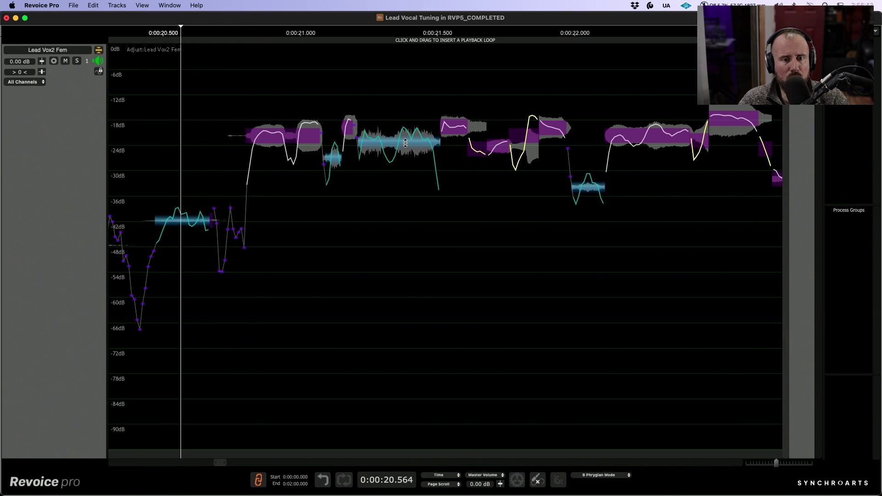
{"action": "left_click", "coordinate": [213, 106]}
{"action": "left_click", "coordinate": [378, 143]}
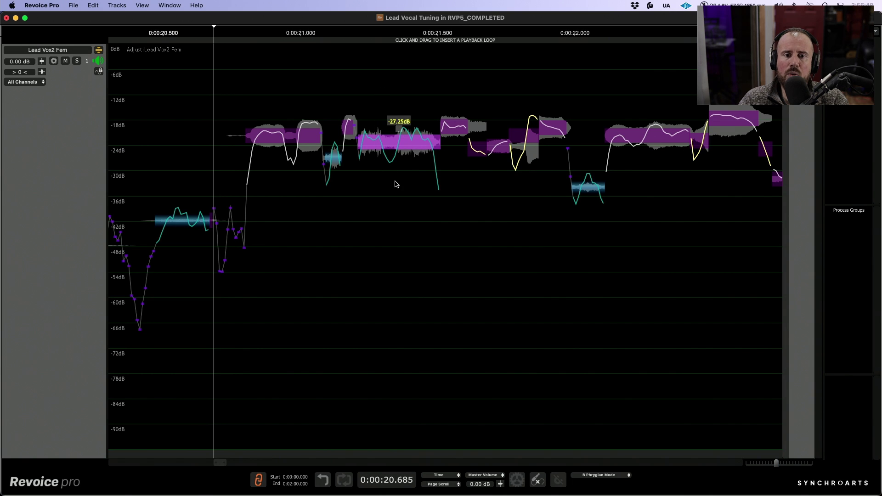
{"action": "left_click", "coordinate": [369, 119]}
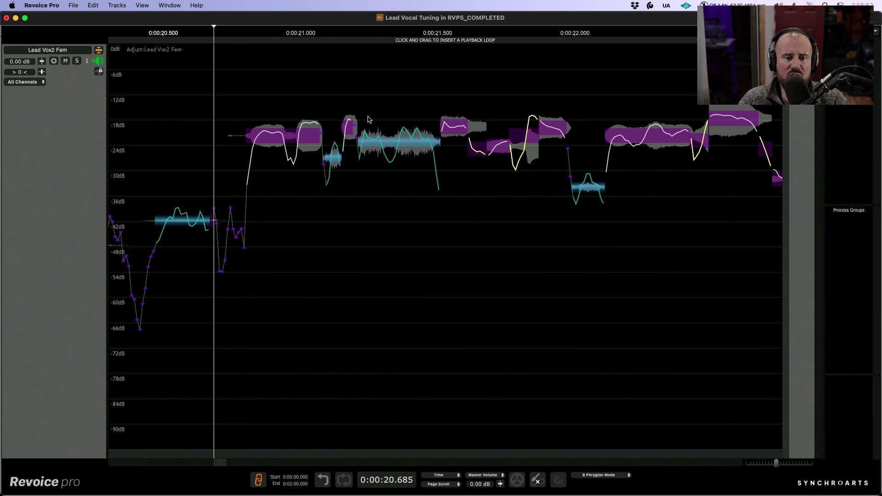
{"action": "left_click", "coordinate": [396, 140]}
Lower the long note from -27.25 dB to -30.25 dB after undoing an overly large drop.
{"action": "left_click_drag", "start_coordinate": [395, 141], "coordinate": [398, 184]}
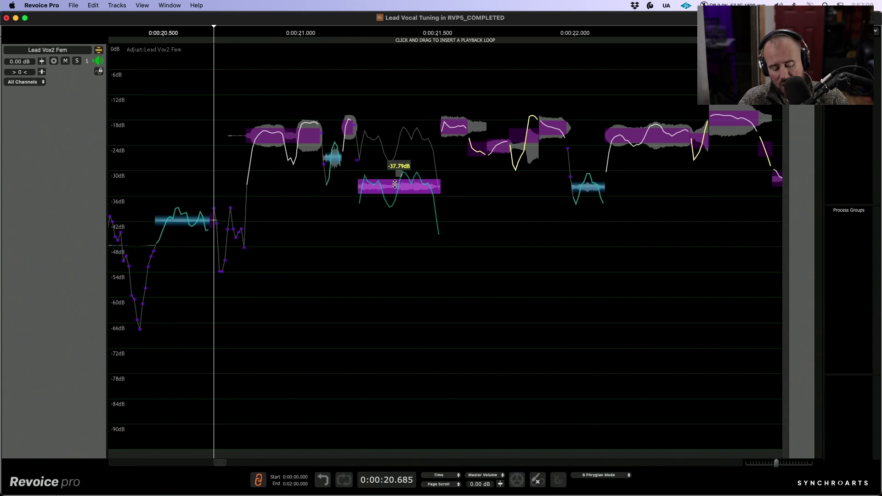
{"action": "key", "text": "super+z"}
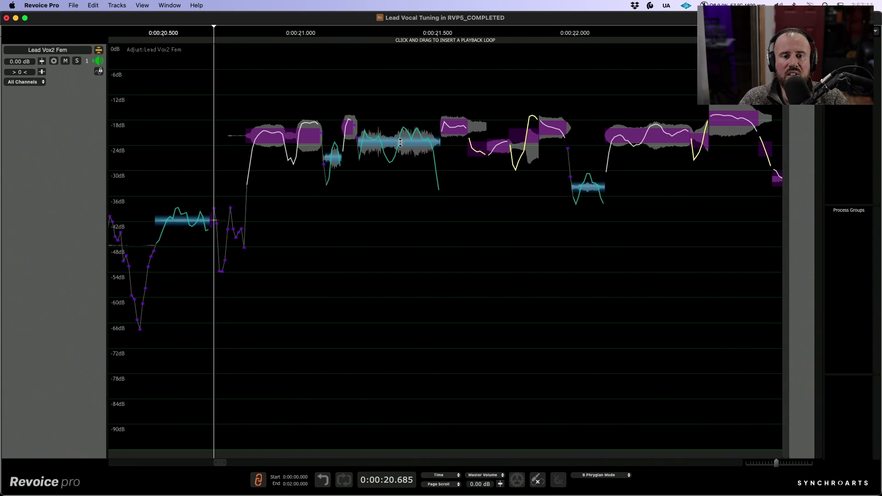
{"action": "left_click_drag", "start_coordinate": [400, 142], "coordinate": [400, 142]}
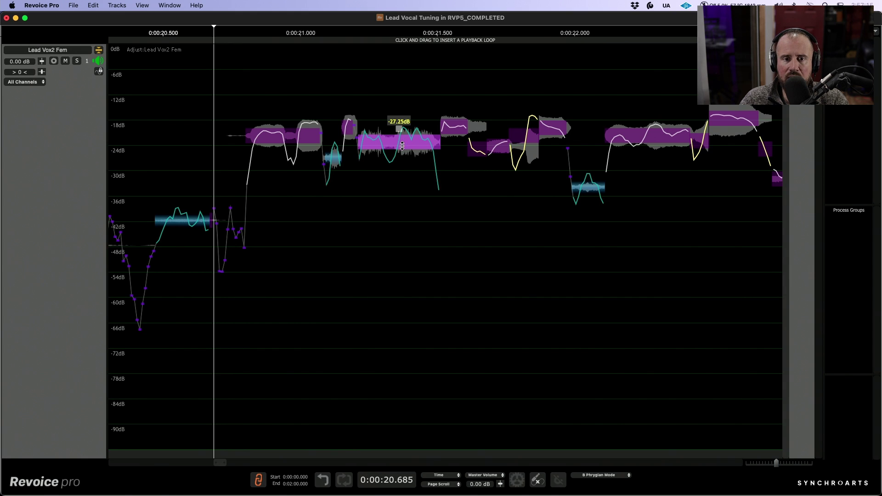
{"action": "left_click_drag", "start_coordinate": [402, 146], "coordinate": [402, 147]}
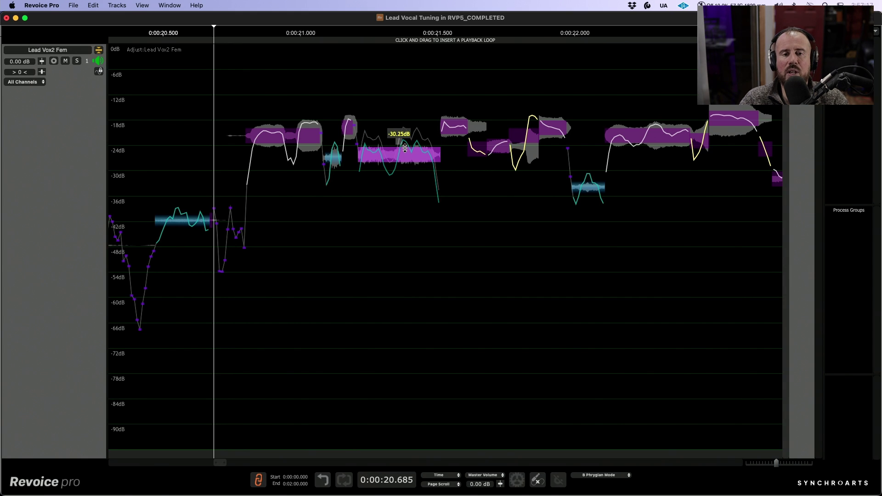
Play from about 20.75 s and lower the quiet sound near 23.1 s to -41.27 dB.
{"action": "left_click", "coordinate": [234, 99]}
{"action": "key", "text": "space"}
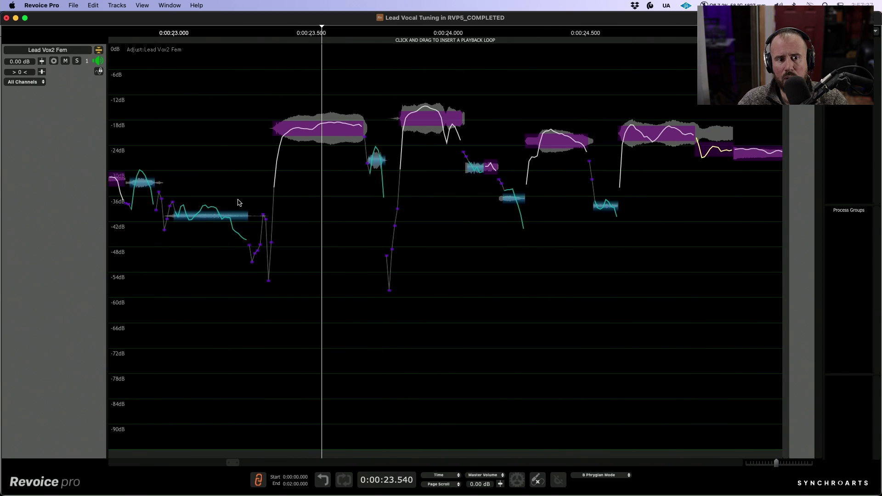
{"action": "left_click_drag", "start_coordinate": [210, 215], "coordinate": [210, 222]}
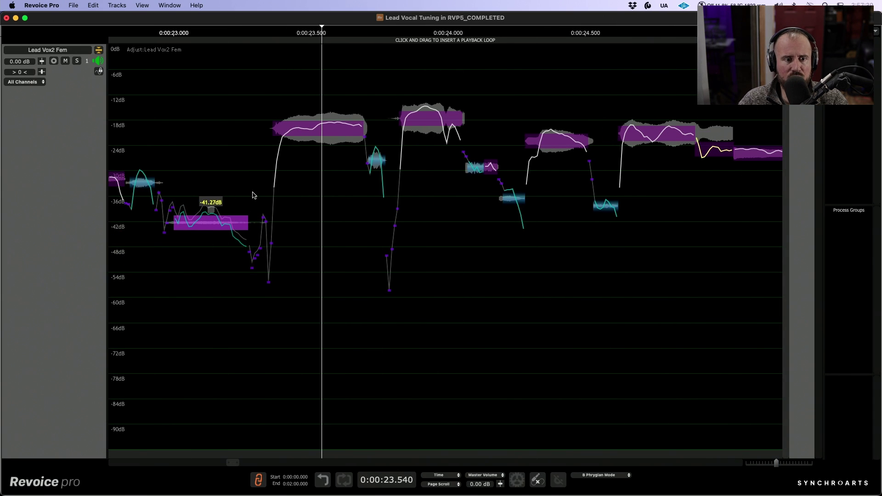
Lower a small quiet note to about -40.6 dB and the short note near 22.1 s to -39.23 dB.
{"action": "left_click_drag", "start_coordinate": [214, 176], "coordinate": [504, 202]}
{"action": "left_click_drag", "start_coordinate": [429, 181], "coordinate": [430, 187]}
{"action": "left_click", "coordinate": [201, 189]}
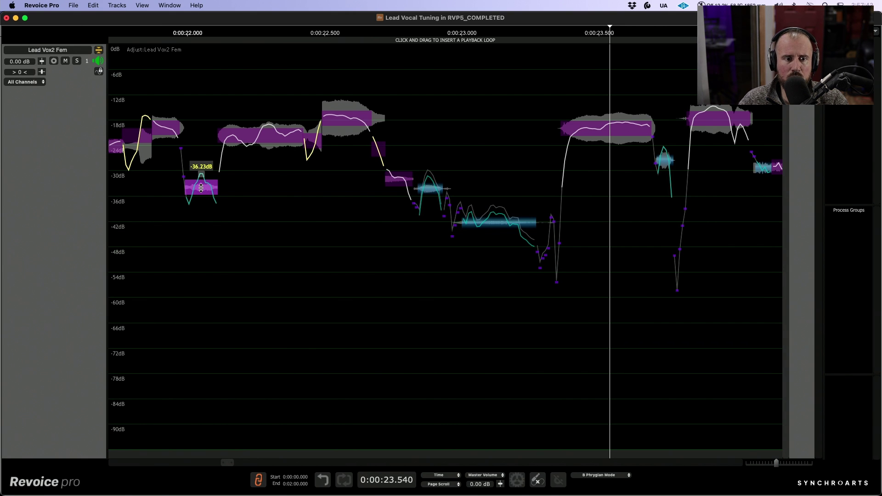
{"action": "left_click_drag", "start_coordinate": [201, 187], "coordinate": [200, 201]}
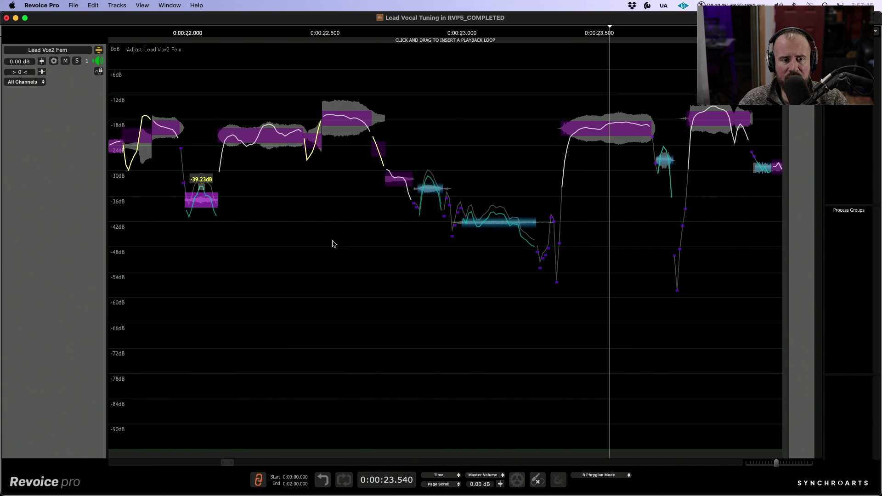
Zoom the timeline out and play the vocal back from 18.94 s.
{"action": "left_click_drag", "start_coordinate": [334, 244], "coordinate": [247, 235]}
{"action": "left_click_drag", "start_coordinate": [304, 271], "coordinate": [470, 315]}
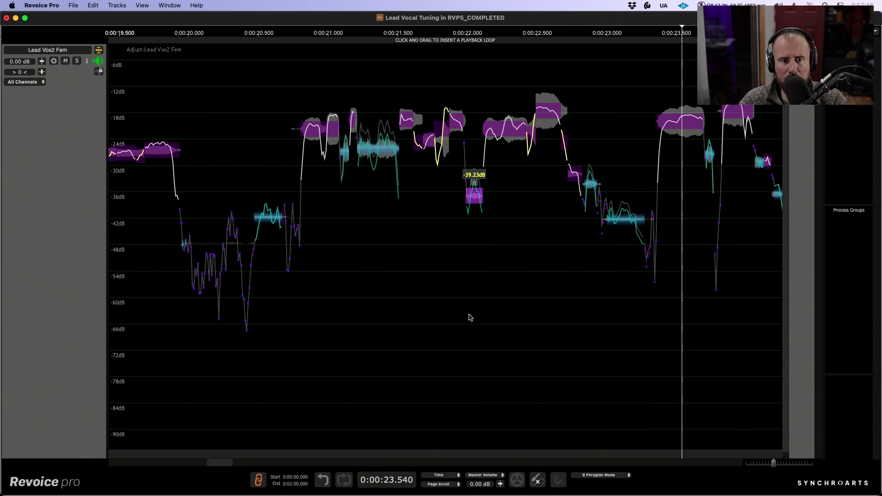
{"action": "left_click", "coordinate": [290, 94]}
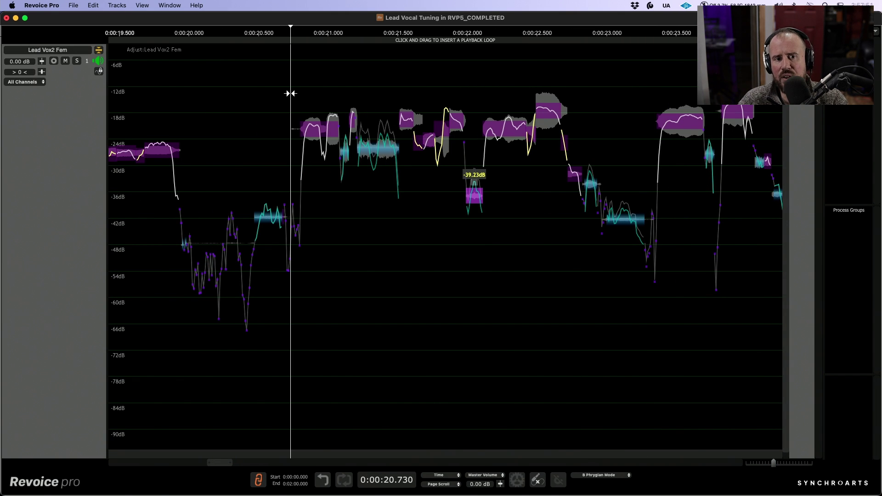
{"action": "scroll", "coordinate": [291, 94], "scroll_direction": "left", "scroll_amount": 5}
{"action": "left_click", "coordinate": [289, 94]}
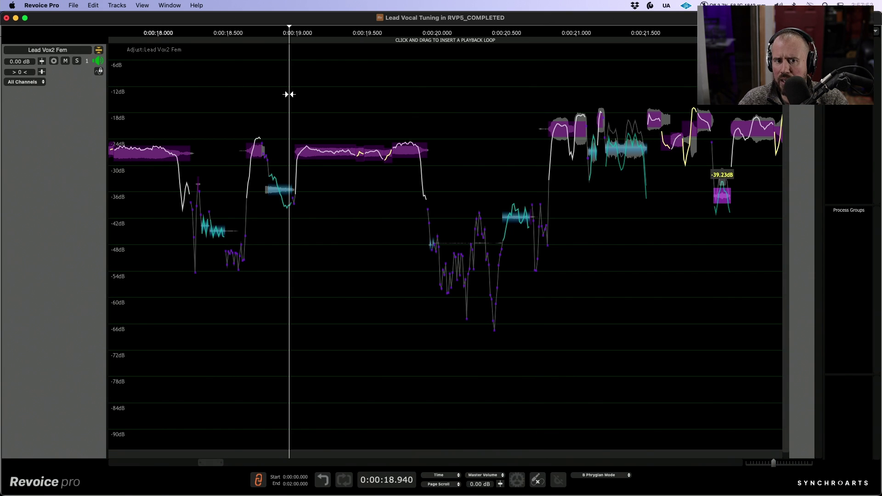
{"action": "key", "text": "space"}
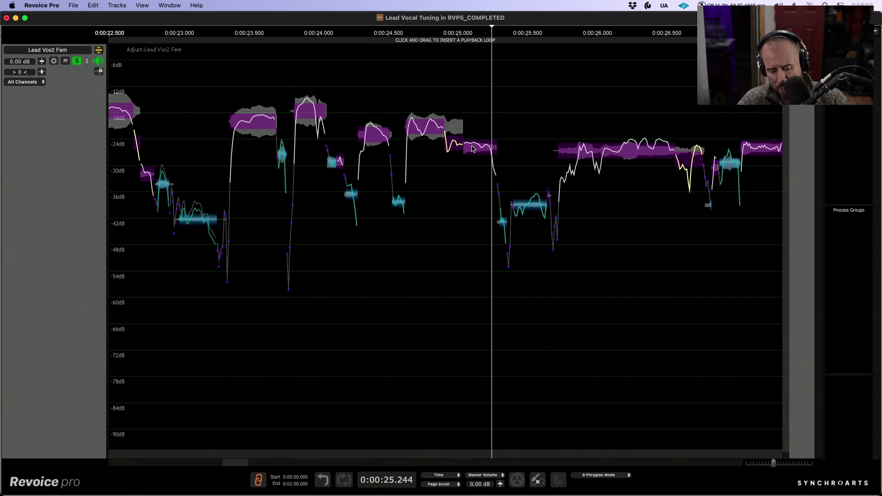
Lower a group of the louder notes slightly and play back from about 20.7 s.
{"action": "key", "text": "r"}
{"action": "key", "text": "r"}
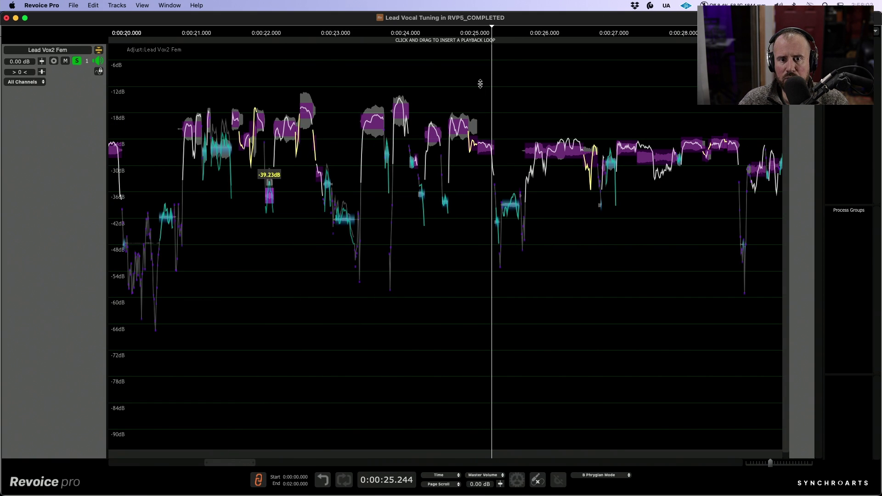
{"action": "left_click_drag", "start_coordinate": [483, 68], "coordinate": [188, 178]}
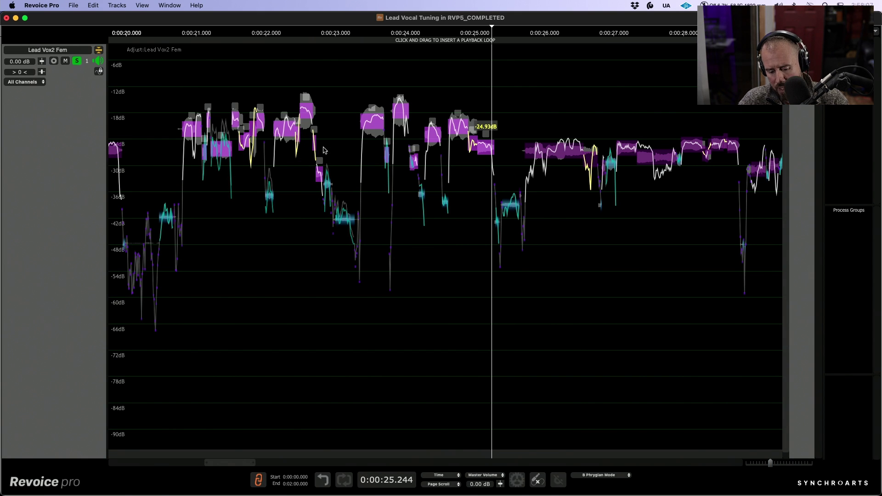
{"action": "scroll", "coordinate": [341, 148], "scroll_direction": "up", "scroll_amount": 3}
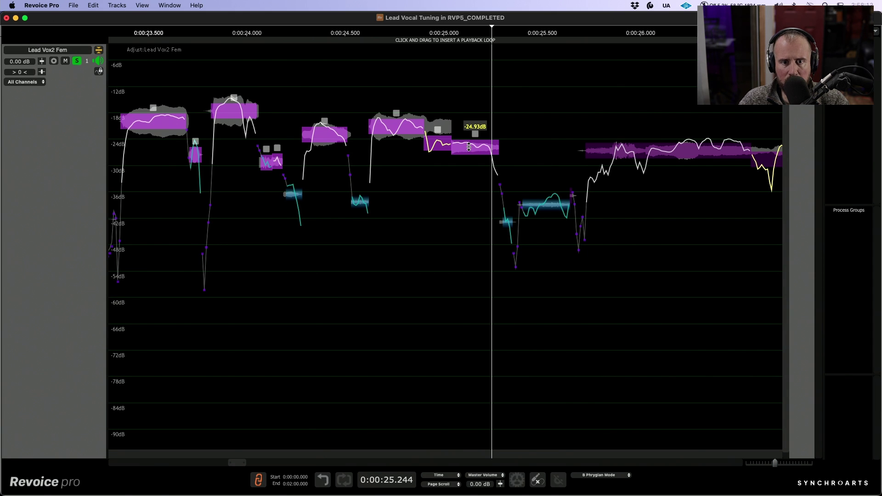
{"action": "left_click_drag", "start_coordinate": [468, 146], "coordinate": [469, 155]}
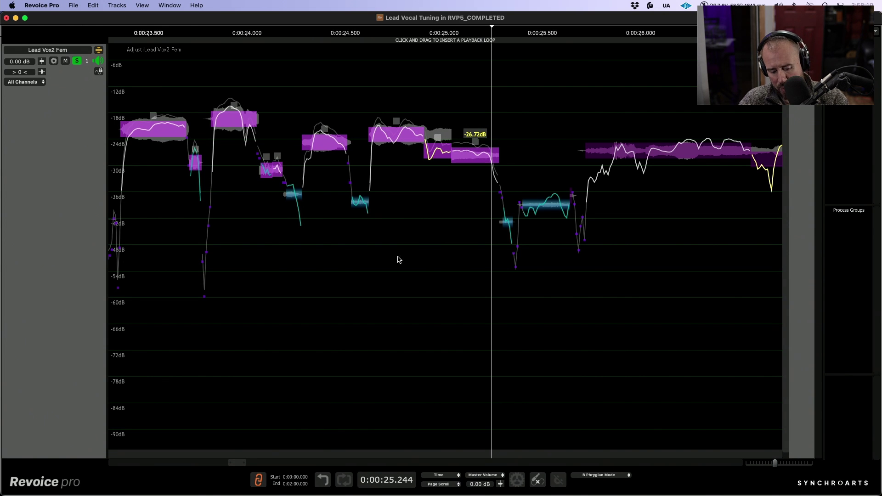
{"action": "left_click_drag", "start_coordinate": [422, 256], "coordinate": [437, 326]}
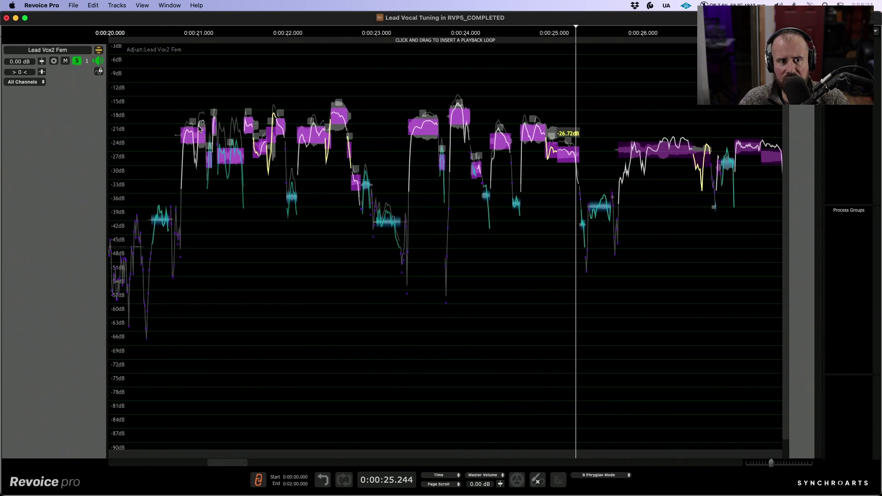
{"action": "left_click", "coordinate": [170, 105]}
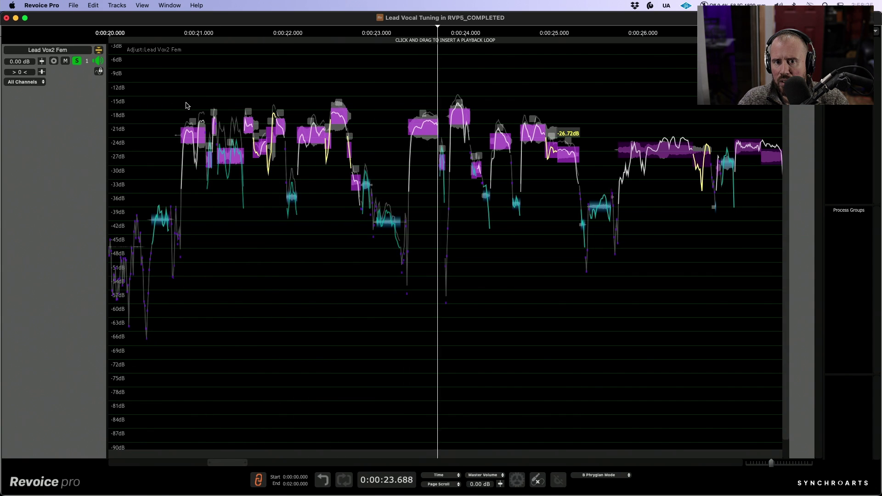
{"action": "key", "text": "space"}
Lower the loud note near 22.6 s from -18.9 dB to -19.3 dB and replay from 21.9 s.
{"action": "left_click_drag", "start_coordinate": [400, 154], "coordinate": [461, 150]}
{"action": "left_click", "coordinate": [390, 102]}
{"action": "left_click", "coordinate": [310, 111]}
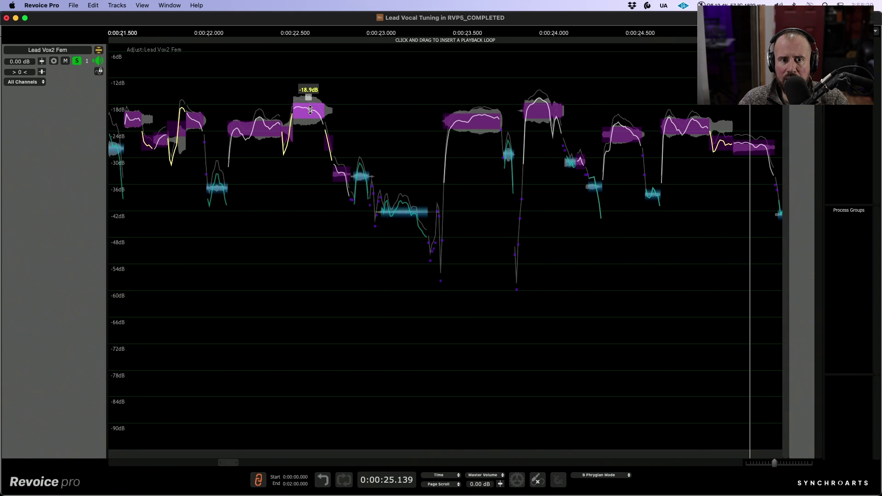
{"action": "left_click_drag", "start_coordinate": [311, 110], "coordinate": [311, 112]}
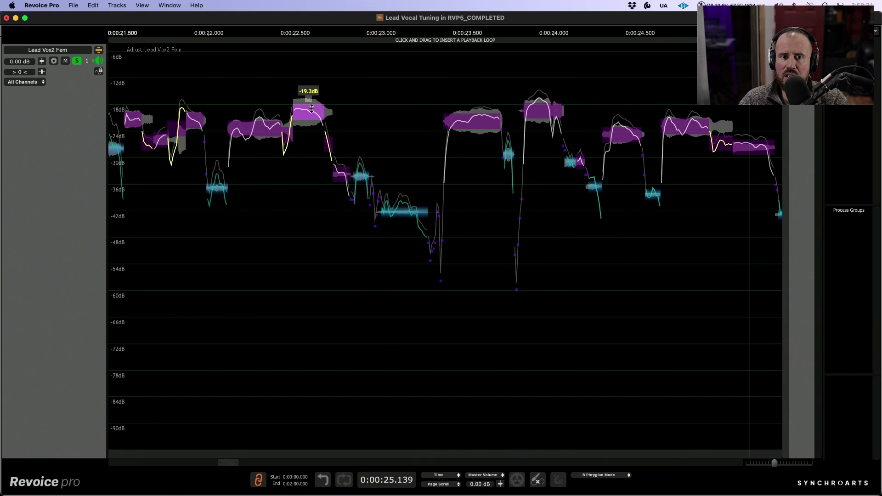
{"action": "left_click", "coordinate": [225, 87]}
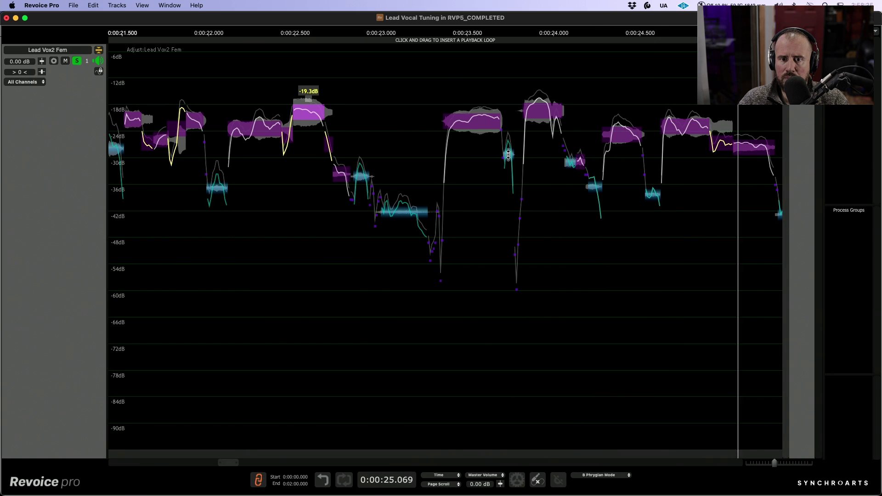
{"action": "key", "text": "space"}
Pull the short syllable near 23.7 s down to -33.02 dB and turn off the track's solo.
{"action": "left_click", "coordinate": [509, 66]}
{"action": "key", "text": "t"}
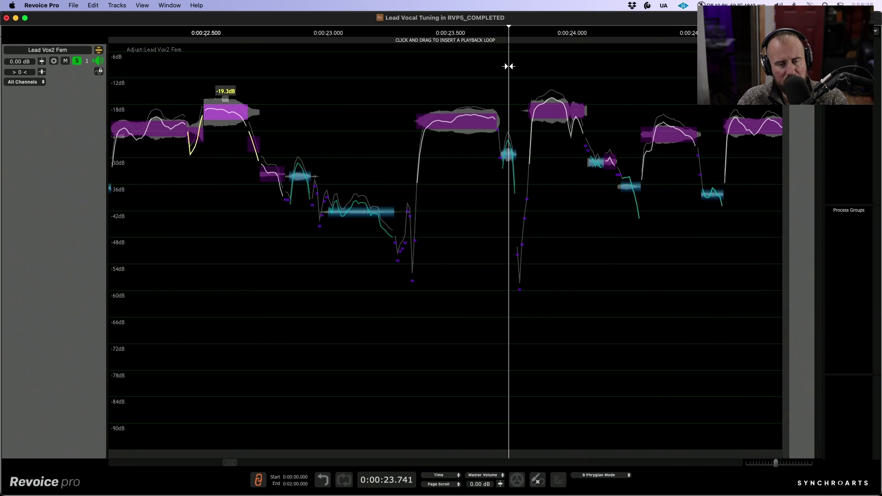
{"action": "scroll", "coordinate": [509, 68], "scroll_direction": "up", "scroll_amount": 2}
{"action": "left_click_drag", "start_coordinate": [506, 151], "coordinate": [507, 154]}
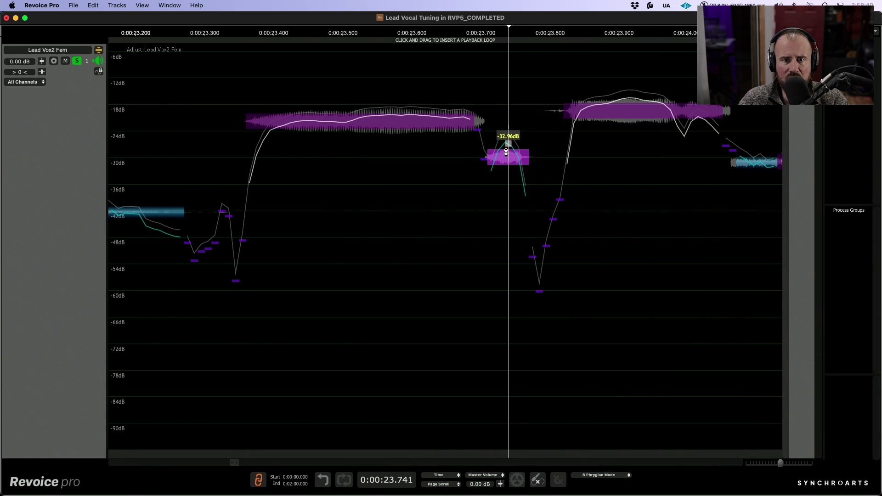
{"action": "left_click", "coordinate": [76, 62]}
{"action": "scroll", "coordinate": [371, 166], "scroll_direction": "down", "scroll_amount": 4}
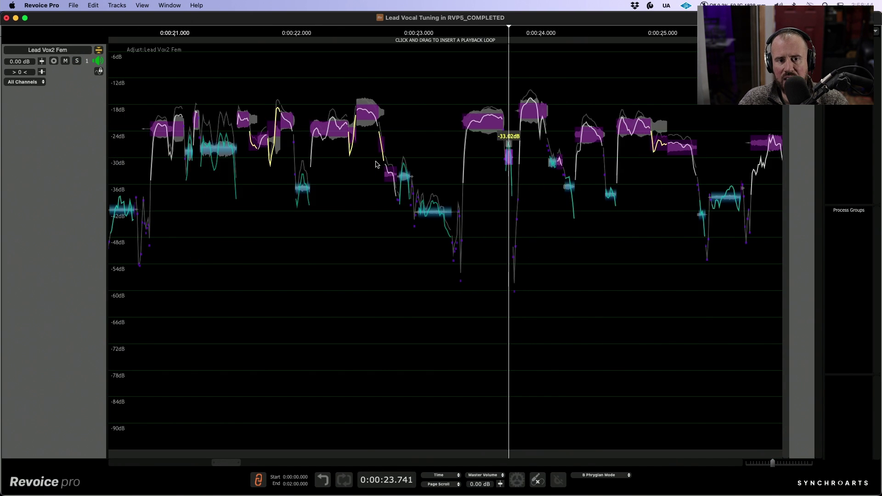
{"action": "scroll", "coordinate": [376, 164], "scroll_direction": "down", "scroll_amount": 3}
{"action": "scroll", "coordinate": [376, 164], "scroll_direction": "left", "scroll_amount": 5}
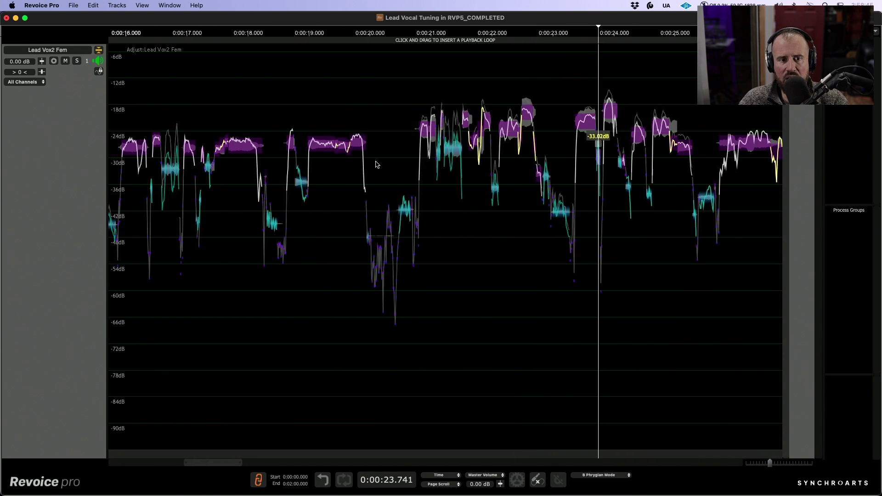
{"action": "left_click", "coordinate": [320, 97]}
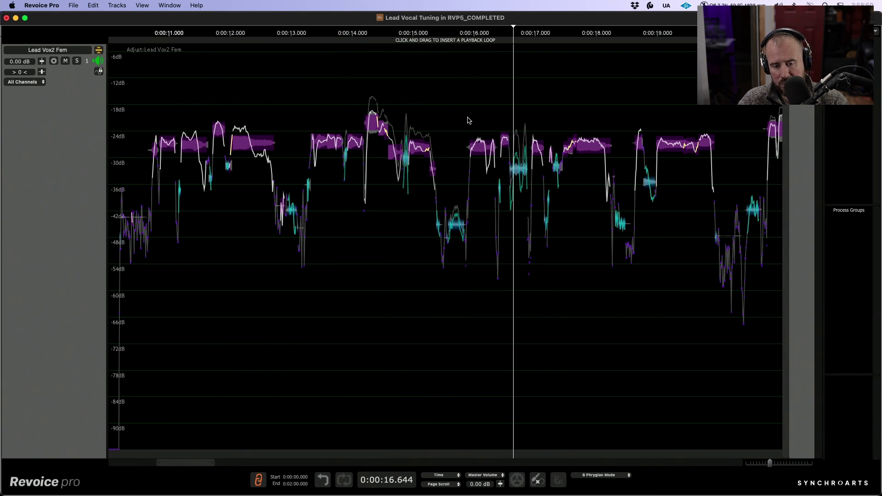
{"action": "key", "text": "t"}
{"action": "key", "text": "t"}
{"action": "key", "text": "t"}
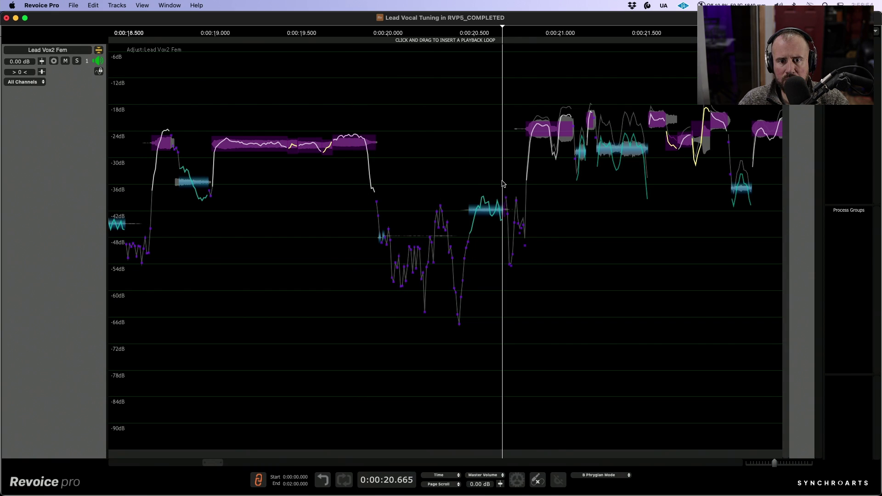
{"action": "key", "text": "space"}
{"action": "left_click", "coordinate": [486, 211]}
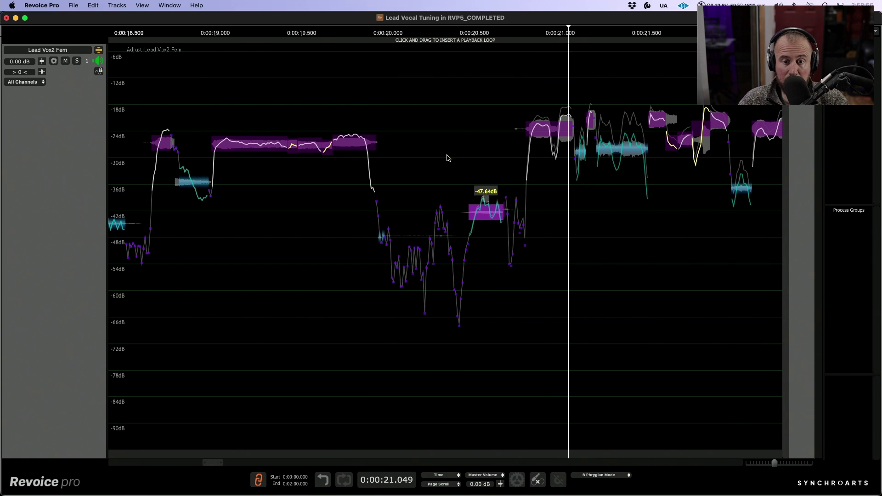
{"action": "key", "text": "space"}
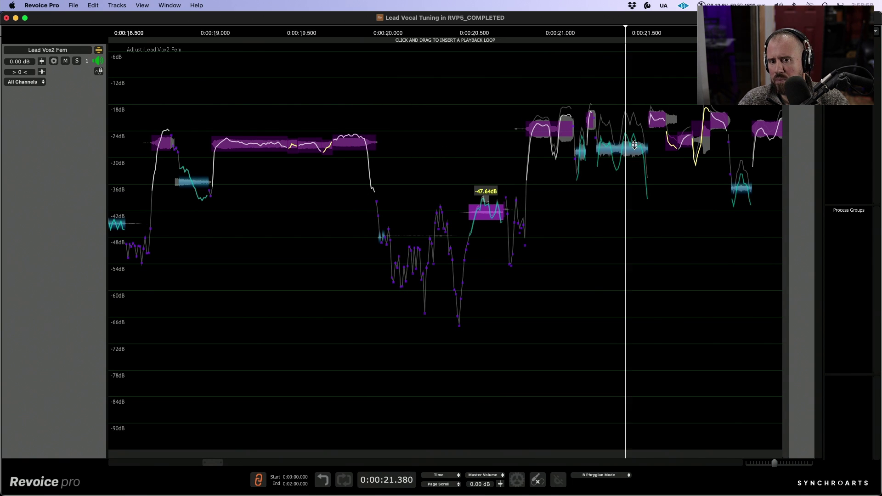
{"action": "key", "text": "space"}
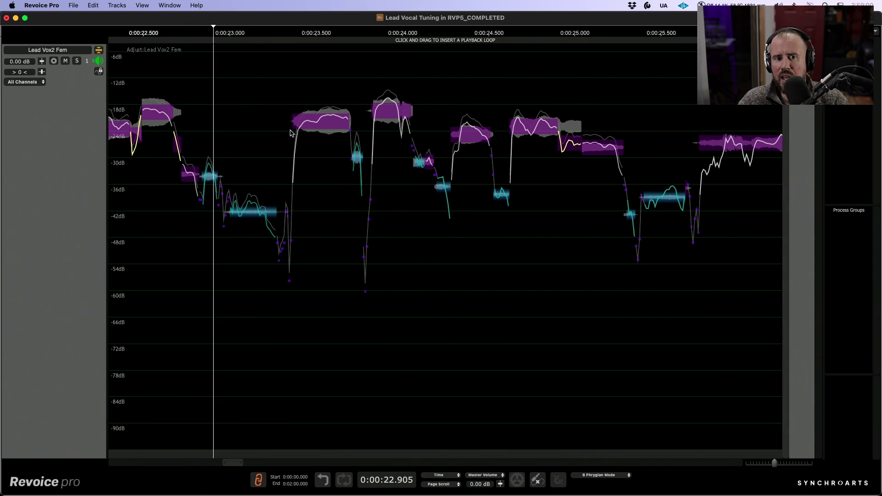
{"action": "scroll", "coordinate": [290, 134], "scroll_direction": "left", "scroll_amount": 10}
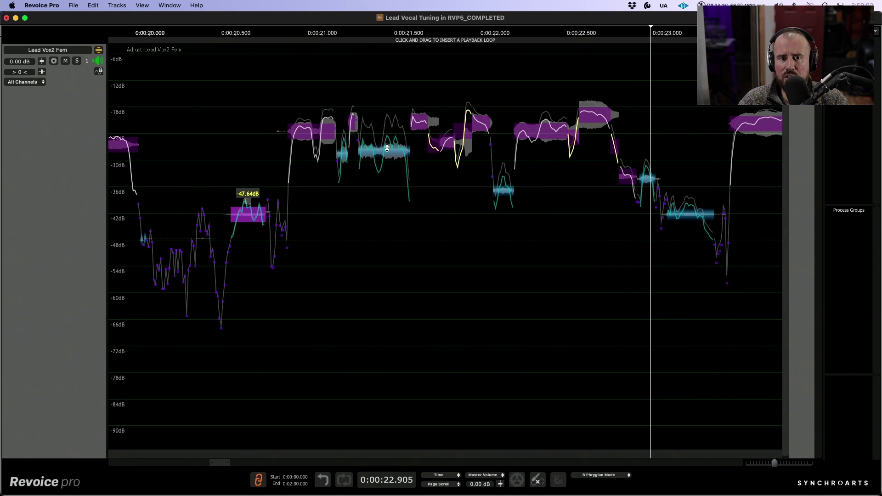
{"action": "left_click", "coordinate": [222, 95]}
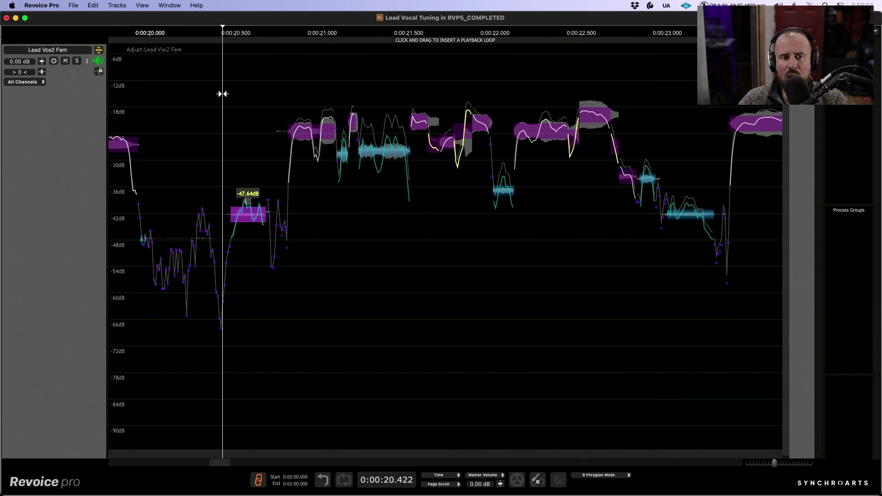
{"action": "key", "text": "b"}
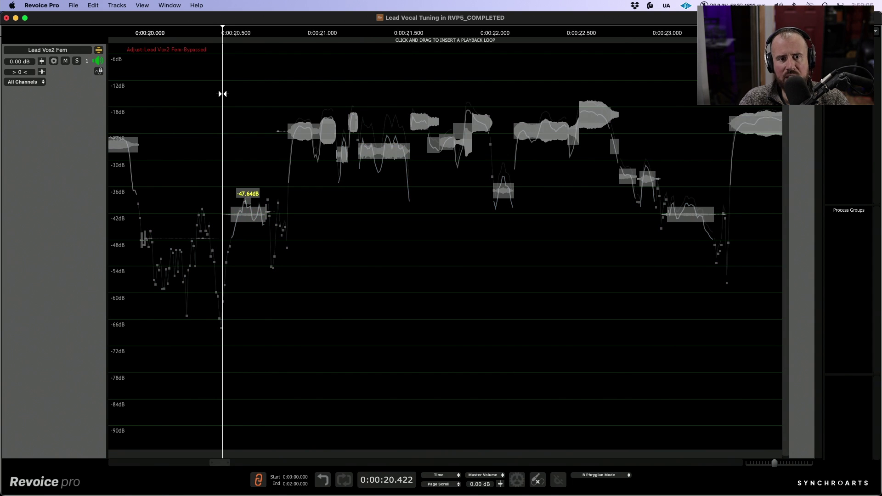
{"action": "key", "text": "space"}
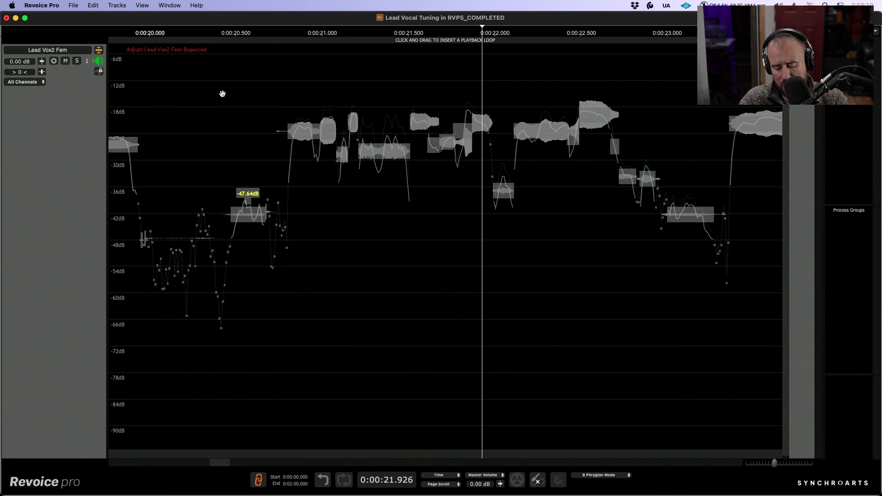
{"action": "key", "text": "b"}
{"action": "key", "text": "space"}
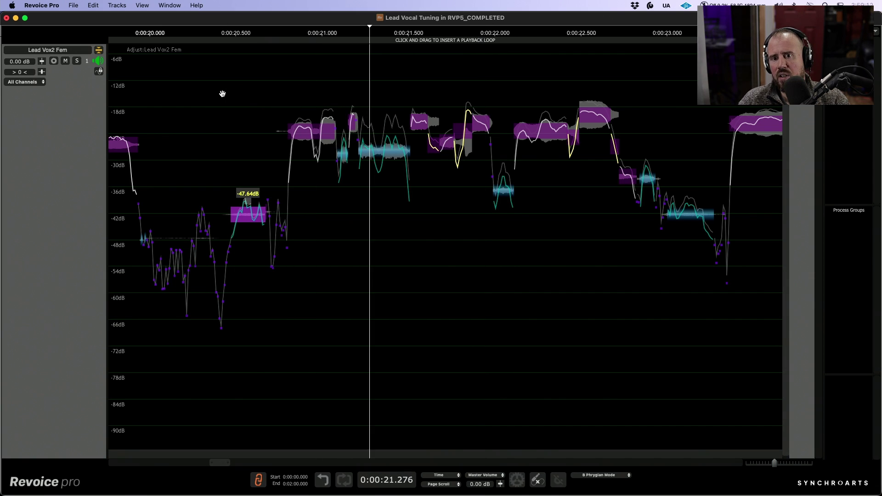
{"action": "key", "text": "space"}
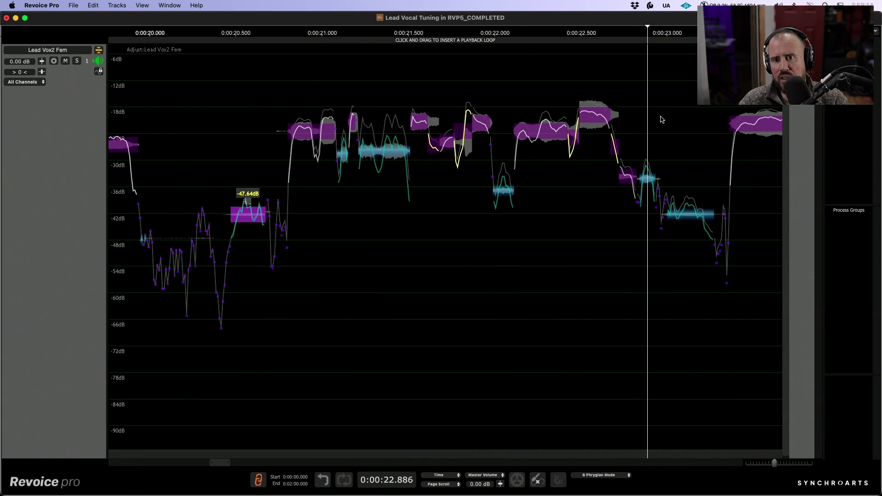
{"action": "left_click_drag", "start_coordinate": [659, 120], "coordinate": [520, 128]}
{"action": "left_click", "coordinate": [455, 116]}
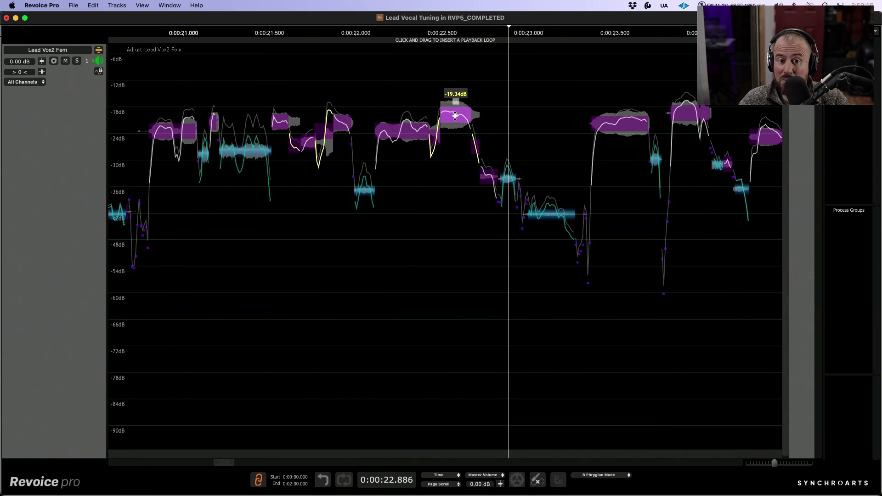
{"action": "left_click", "coordinate": [626, 122]}
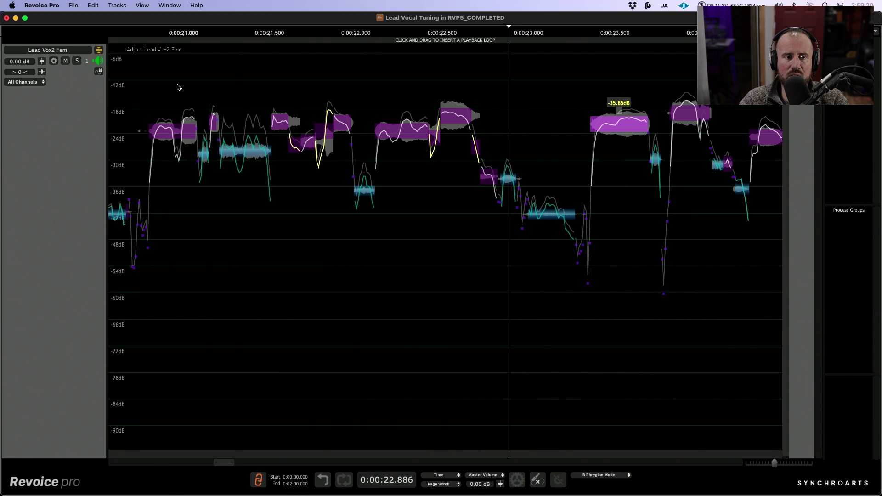
{"action": "left_click", "coordinate": [159, 88]}
{"action": "key", "text": "space"}
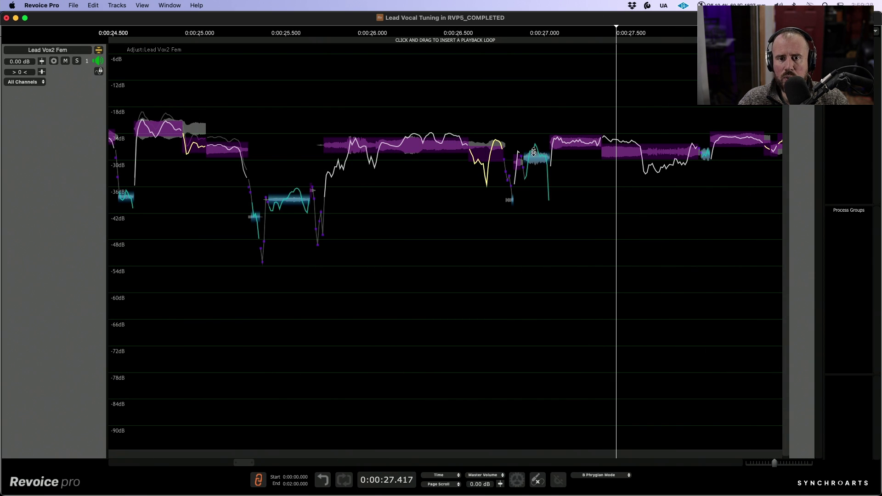
Lower the short note near 27 s to -37.32 dB.
{"action": "left_click_drag", "start_coordinate": [533, 155], "coordinate": [534, 163]}
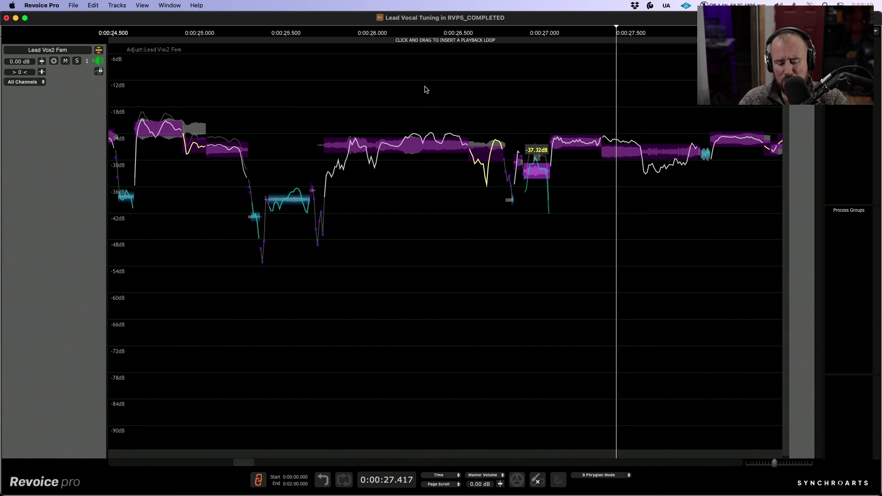
{"action": "key", "text": "r"}
{"action": "key", "text": "r"}
{"action": "key", "text": "r"}
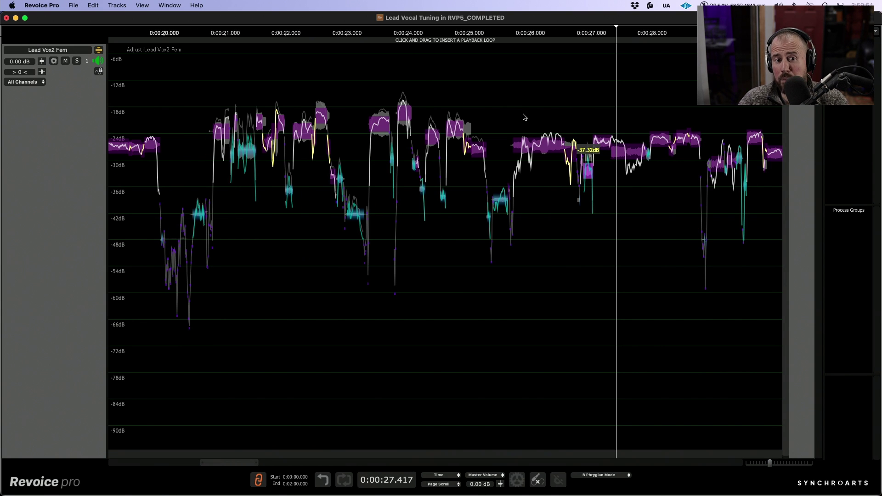
{"action": "scroll", "coordinate": [484, 112], "scroll_direction": "left", "scroll_amount": 4}
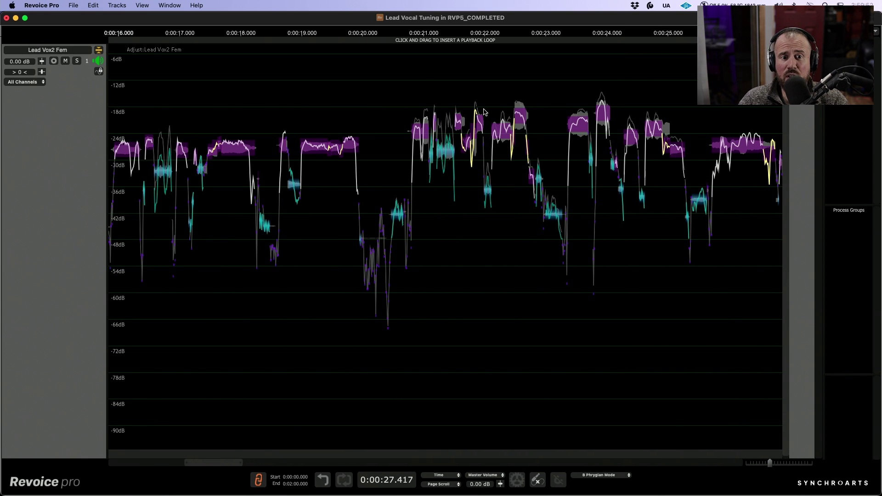
Play back from 20.769 s and pull the soft note near 25.4 s down to -42.88 dB.
{"action": "left_click", "coordinate": [443, 92]}
{"action": "scroll", "coordinate": [443, 92], "scroll_direction": "up", "scroll_amount": 8}
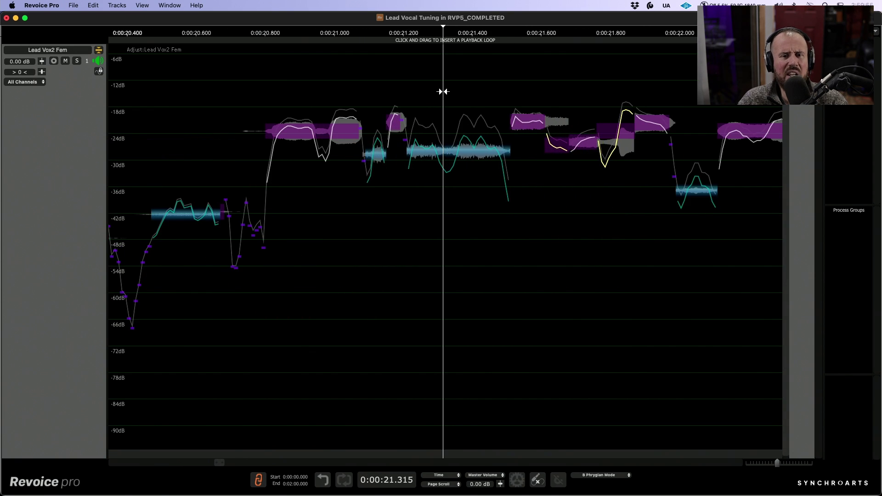
{"action": "left_click", "coordinate": [176, 93]}
{"action": "key", "text": "space"}
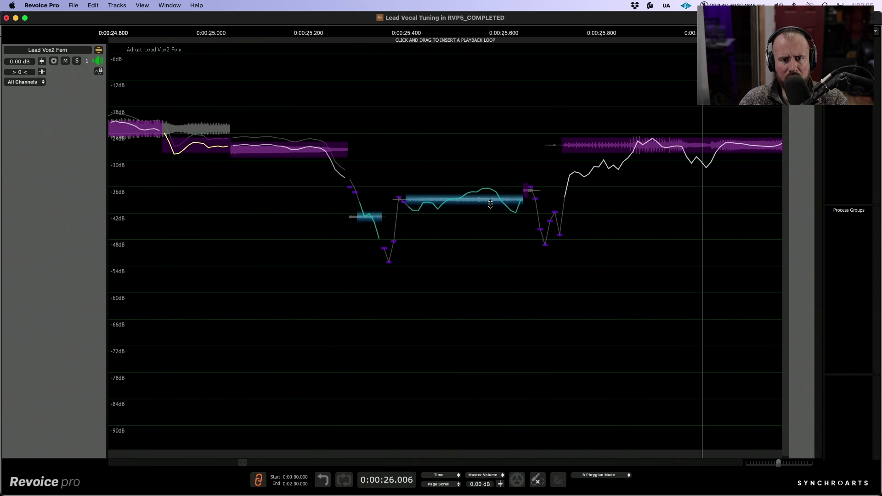
{"action": "left_click_drag", "start_coordinate": [481, 204], "coordinate": [480, 214]}
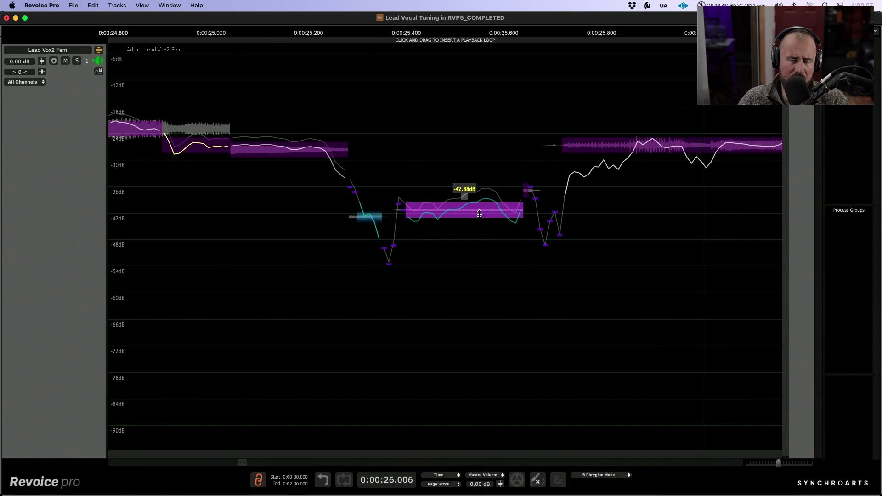